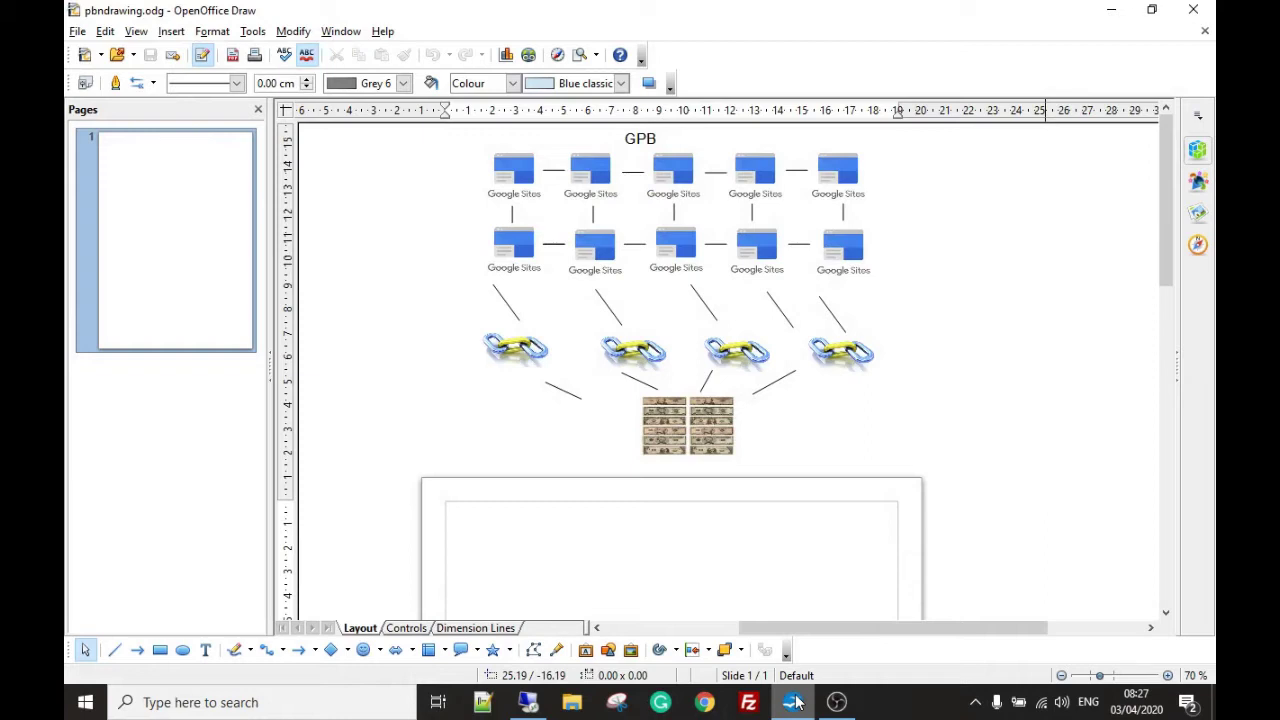
Step: In the remote desktop, open gpbbot's Google Sites settings (500 sites, keywordinfo.csv site map)
click(797, 704)
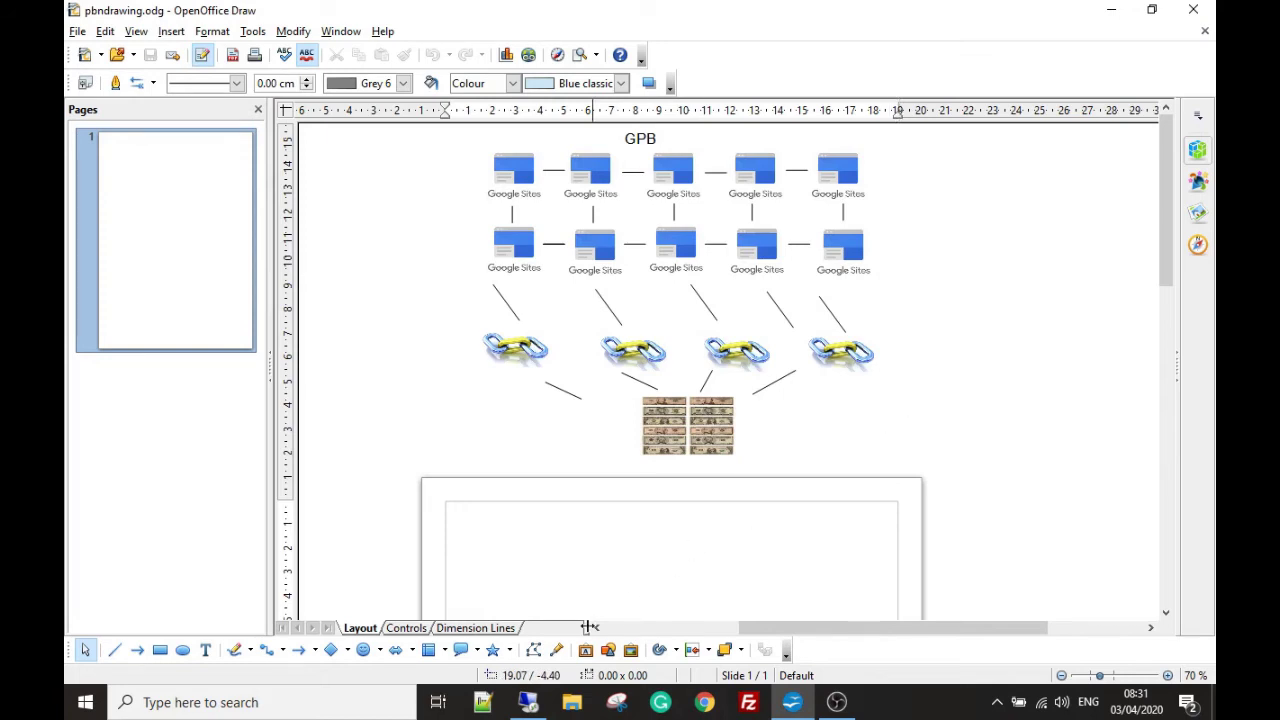
click(527, 703)
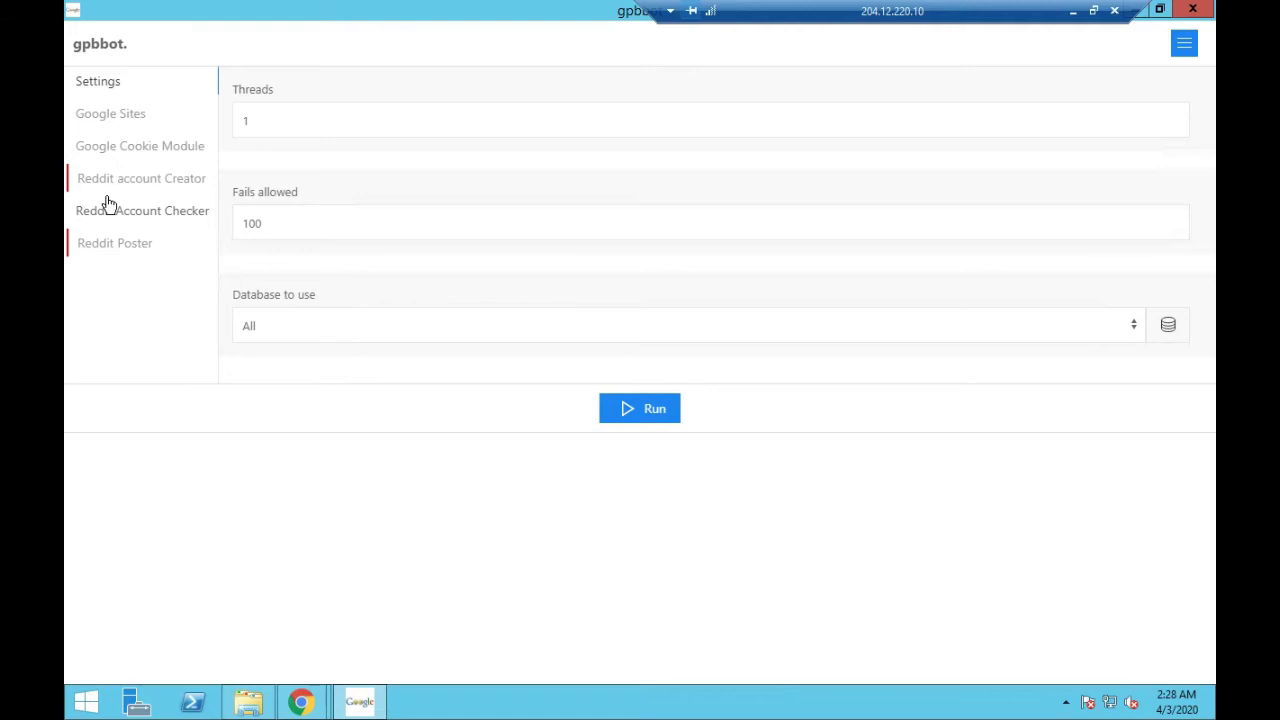
click(128, 118)
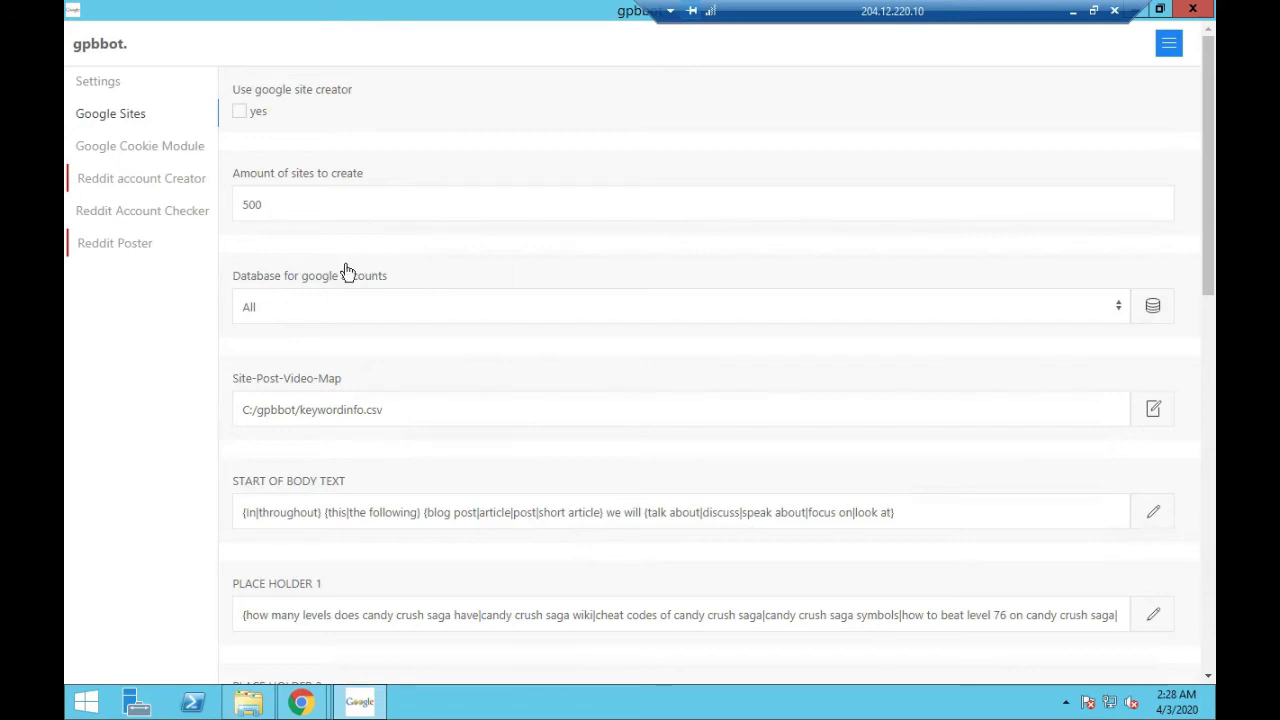
Step: Uncheck 'Add backlinks to page' in gpbbot's Google Sites settings form
scroll(348, 275, down, 3)
scroll(419, 335, down, 3)
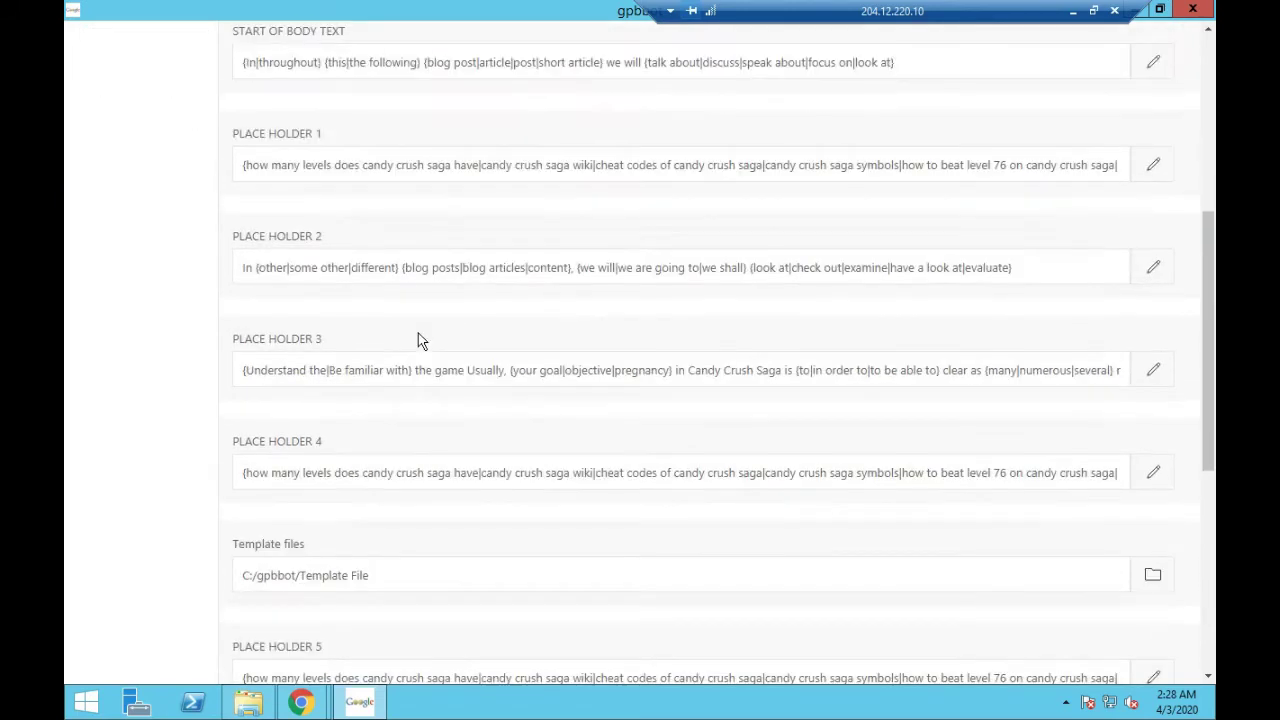
scroll(419, 340, down, 3)
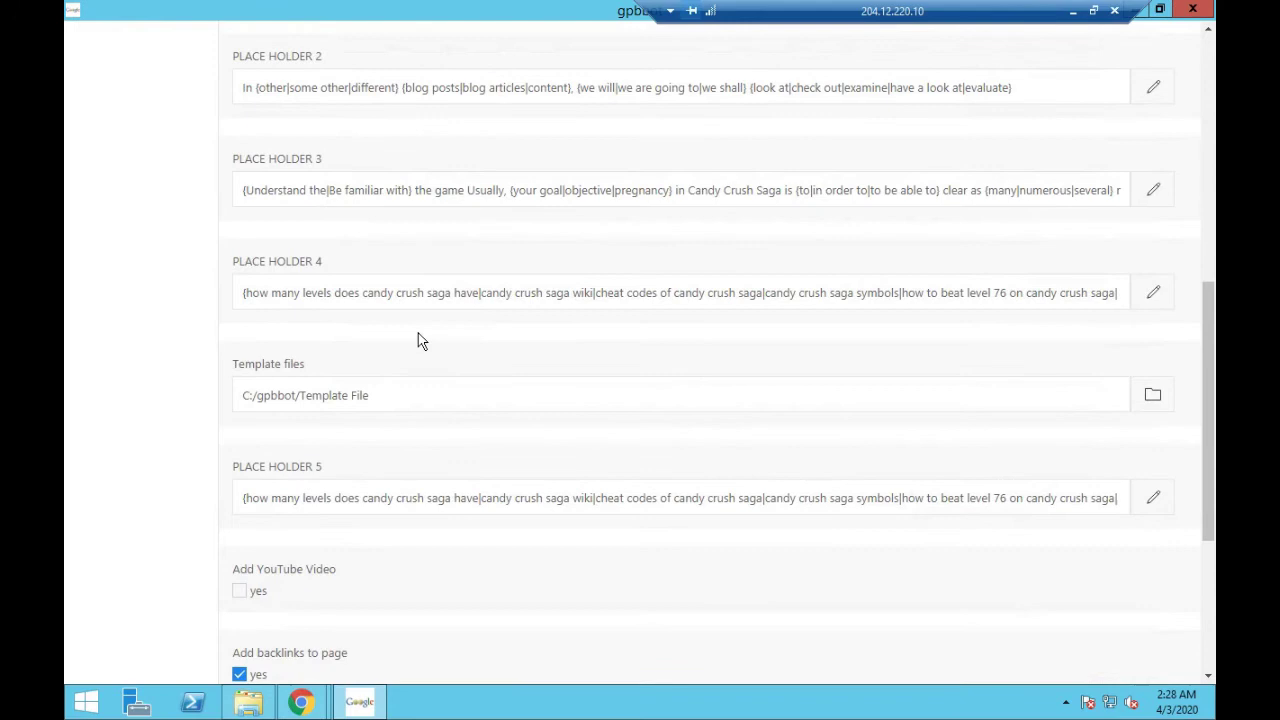
scroll(562, 402, down, 3)
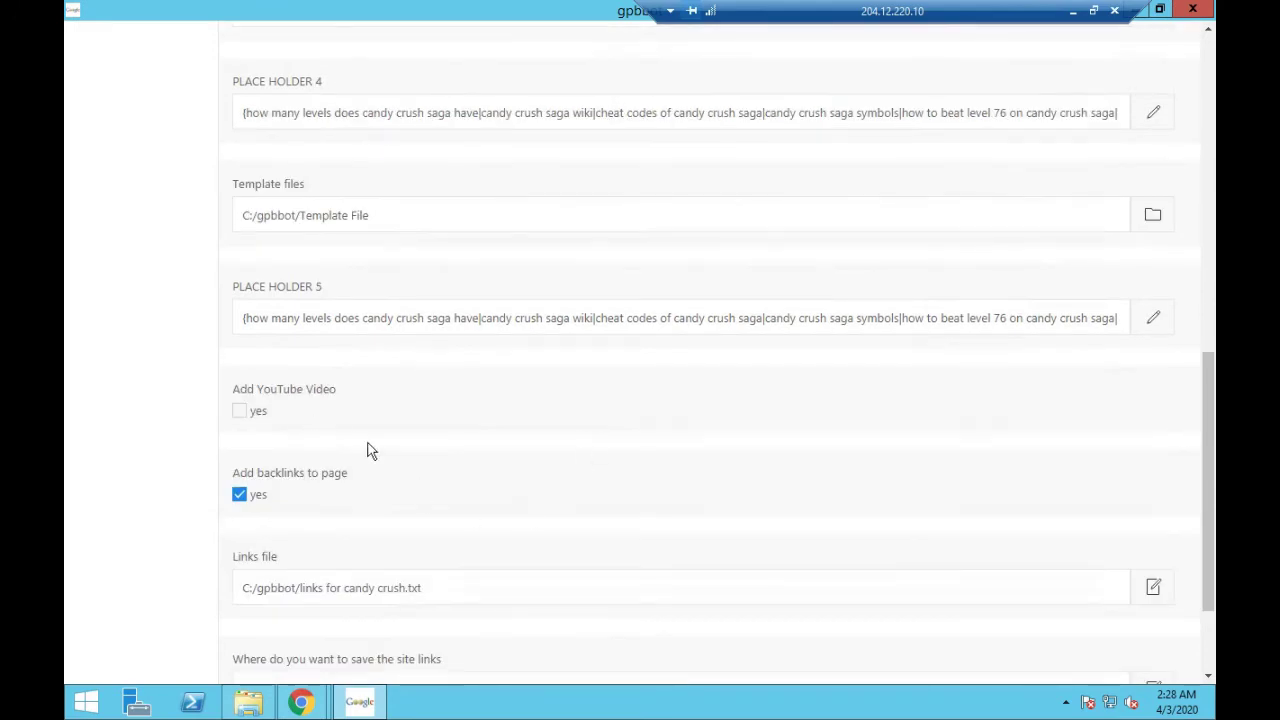
click(240, 496)
scroll(328, 303, down, 3)
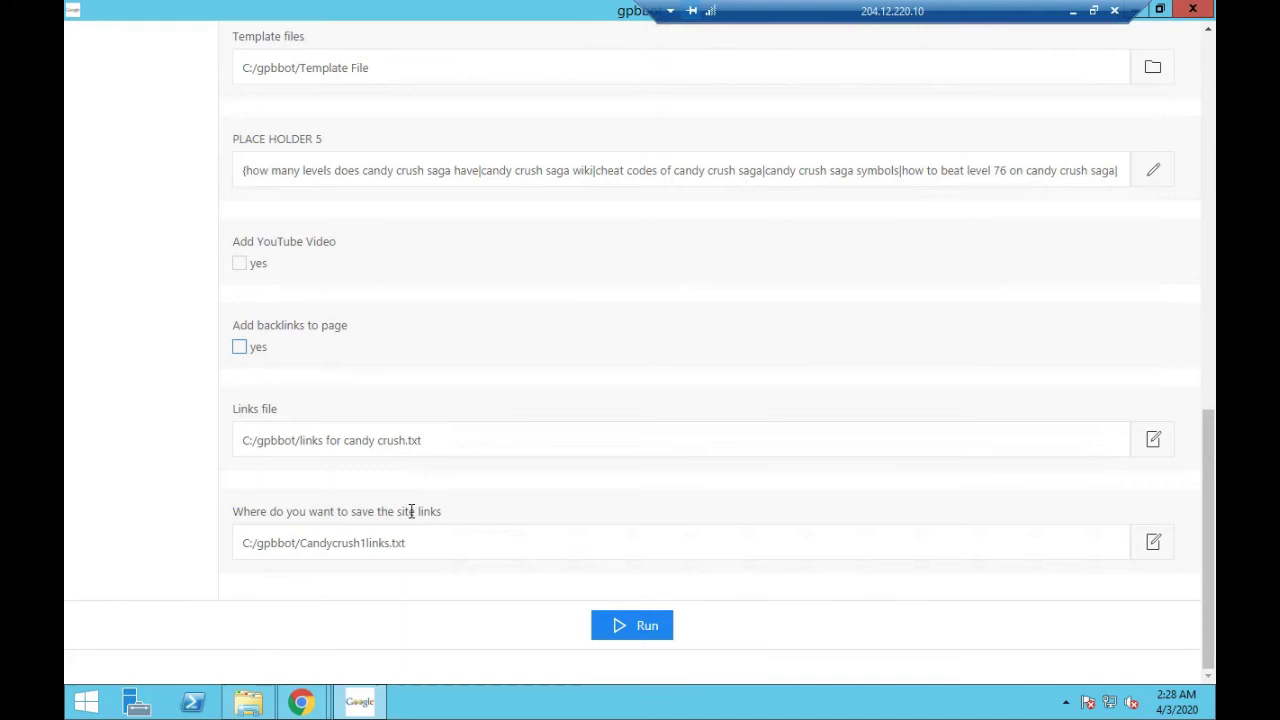
scroll(411, 511, up, 5)
scroll(411, 511, up, 4)
scroll(410, 511, up, 1)
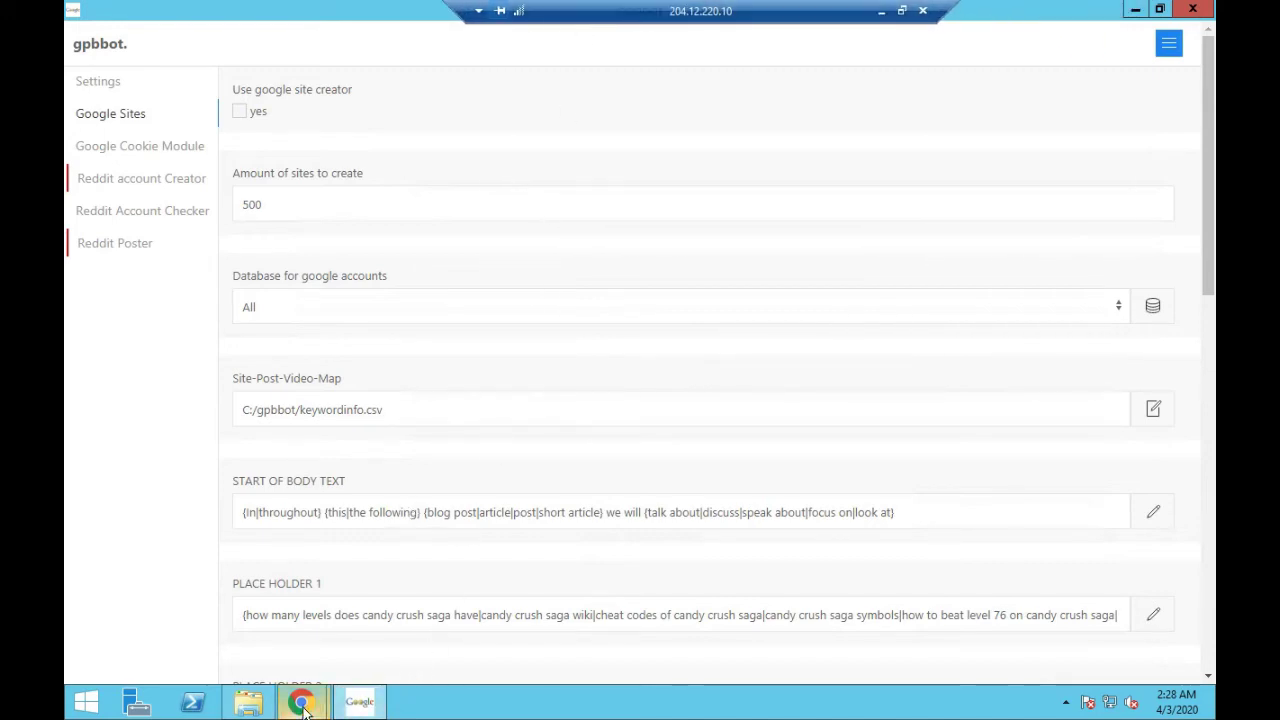
Step: Show the 'trusted plumber essex' Chrome results down to the Trusted plumber Essex 23 listing
mouse_move(304, 706)
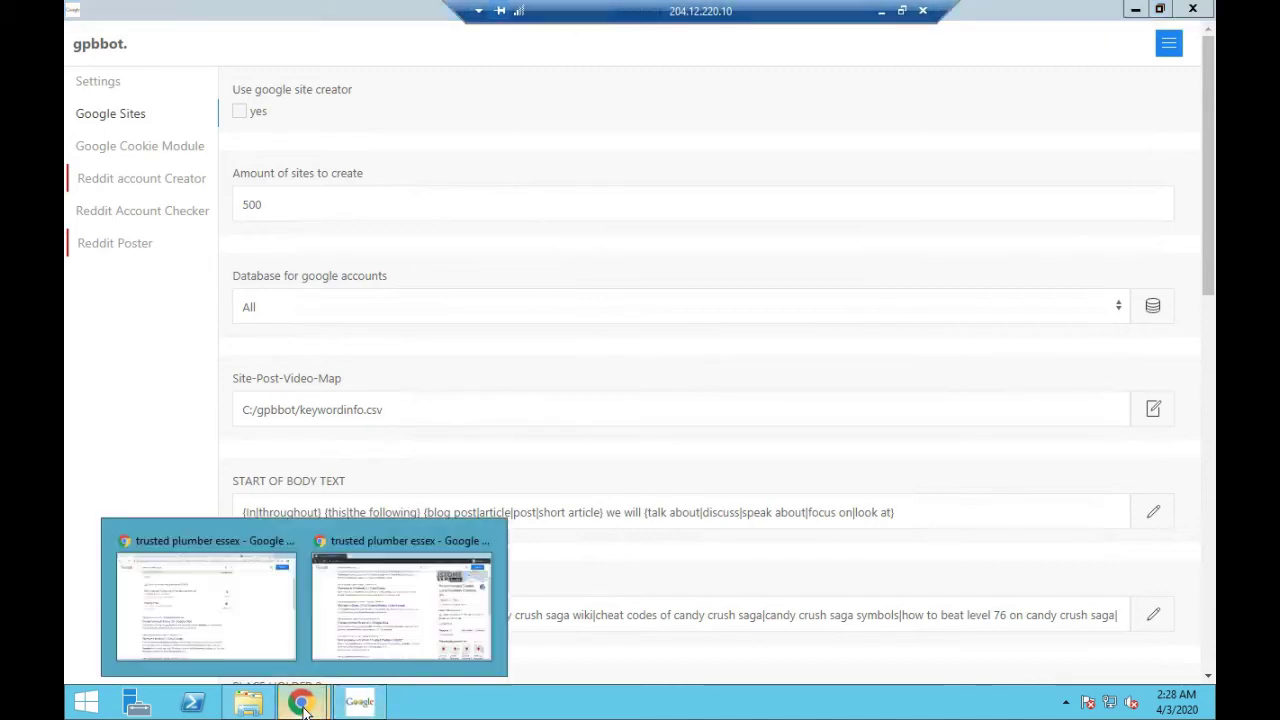
click(212, 620)
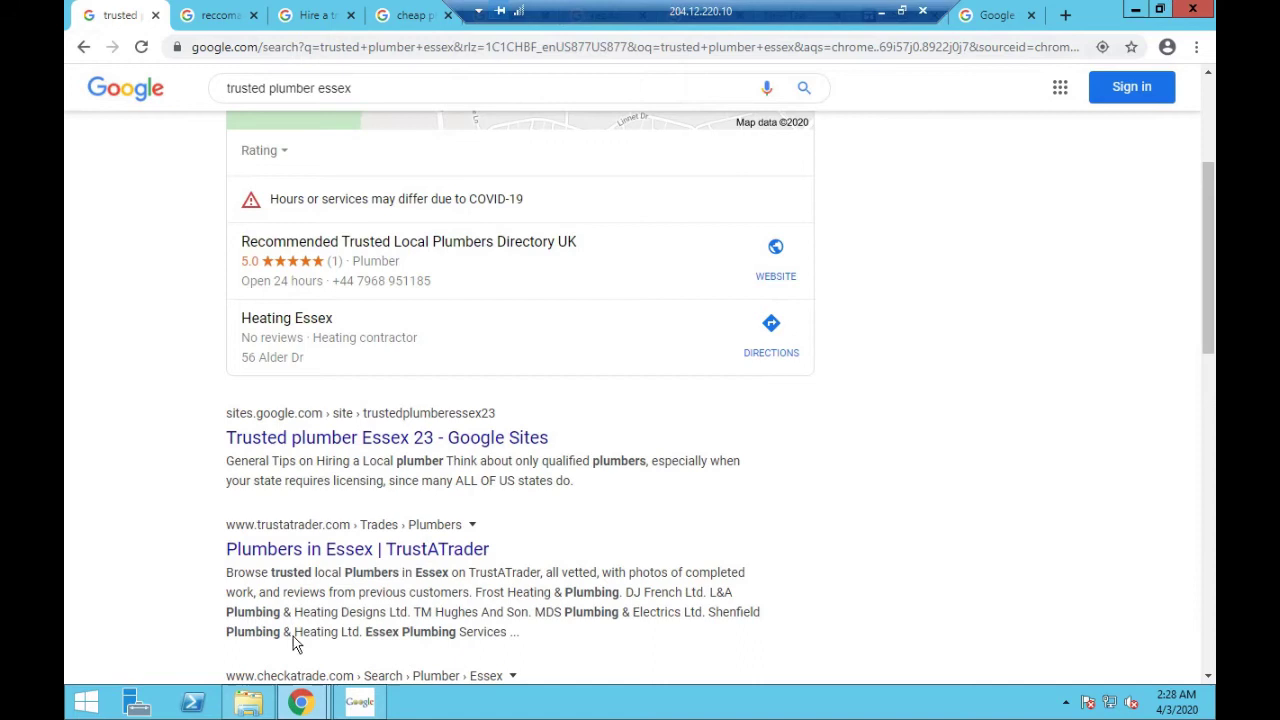
mouse_move(305, 706)
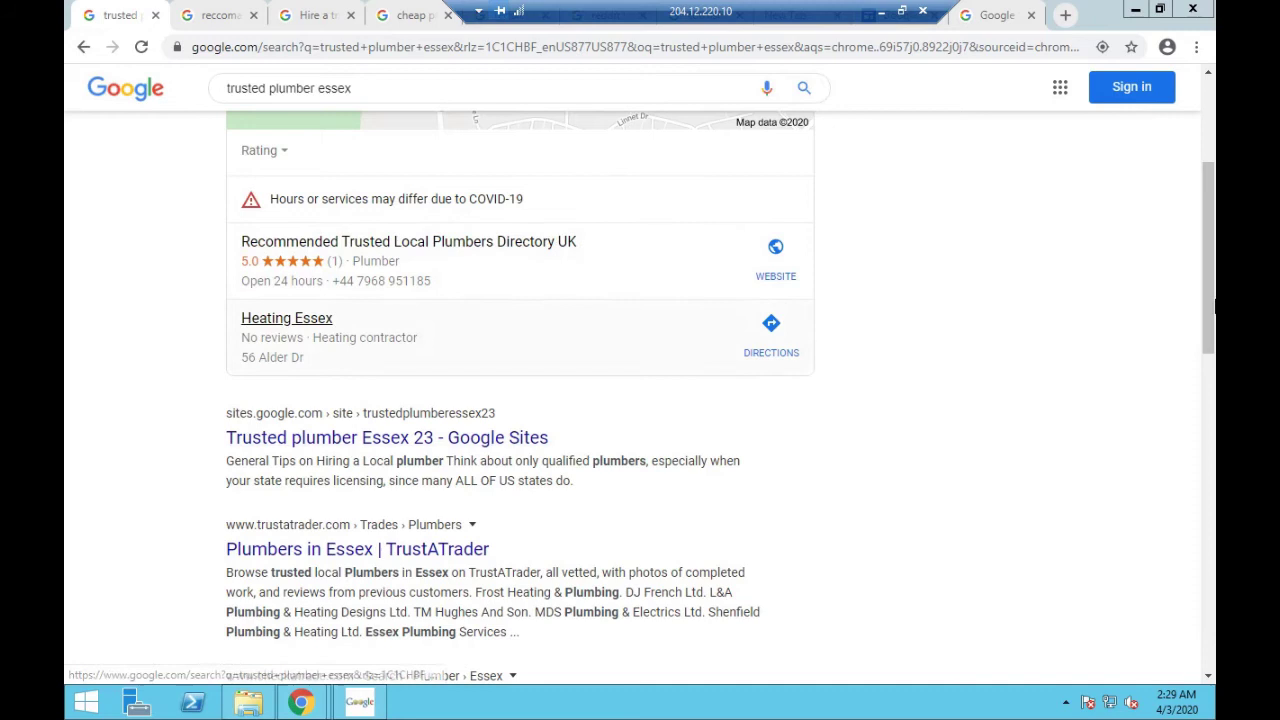
scroll(1212, 300, up, 3)
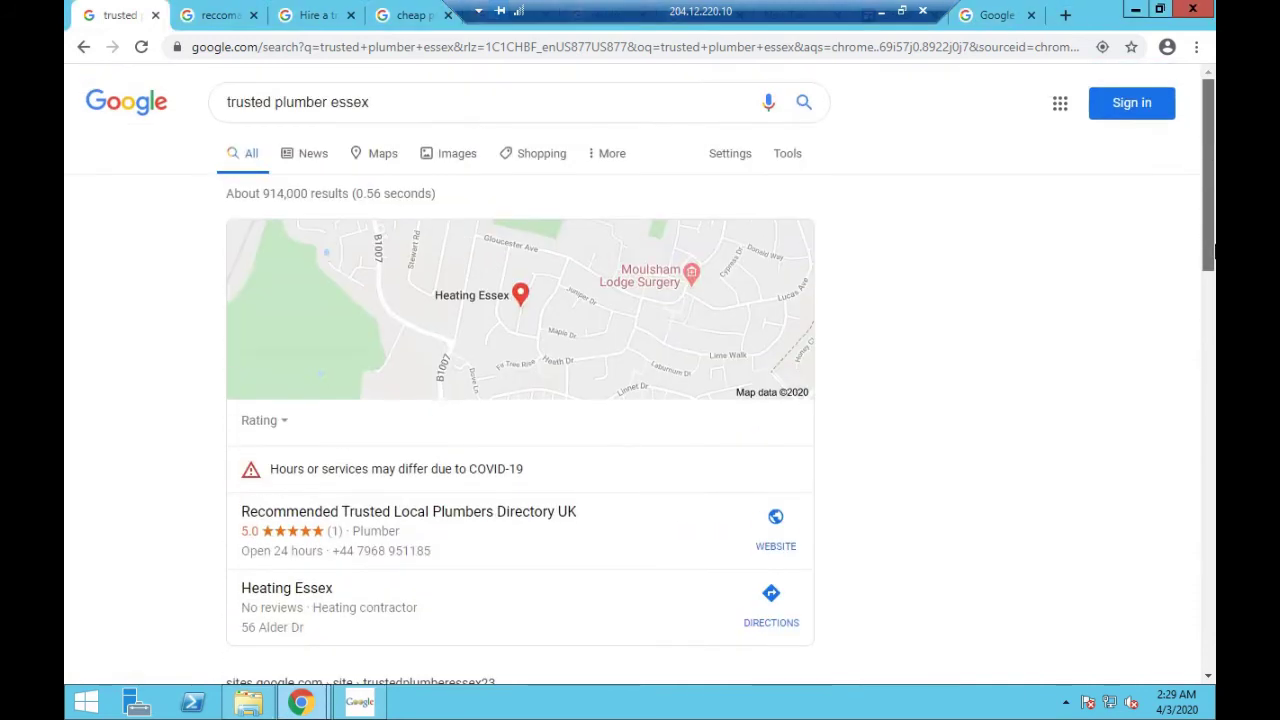
scroll(1212, 255, down, 3)
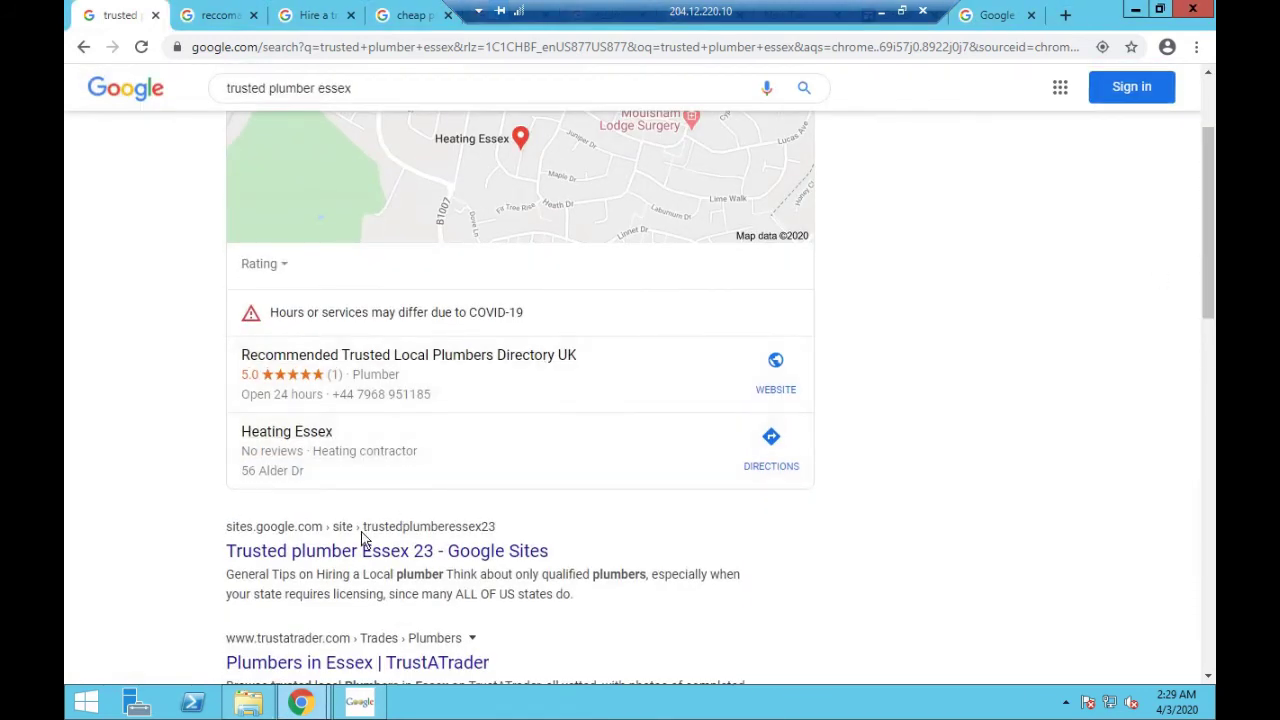
Step: Open the Trusted plumber Essex 23 site and read through its article
click(463, 563)
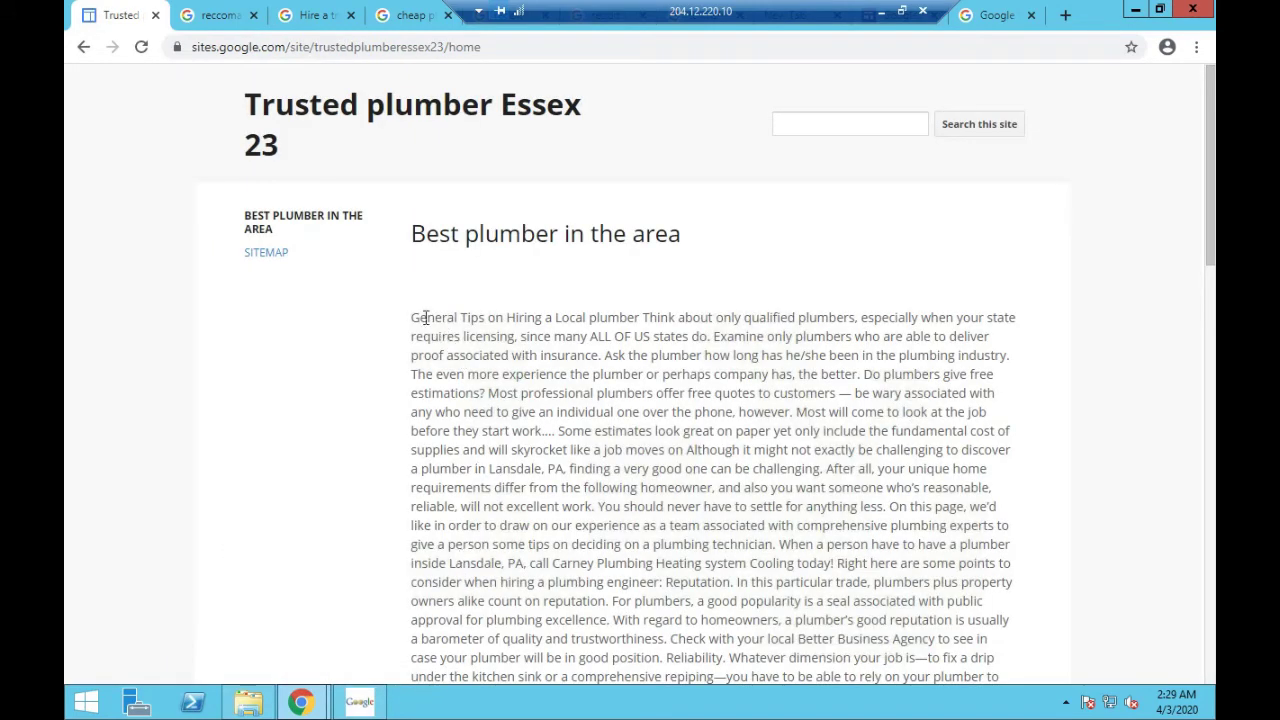
drag(411, 317, 555, 345)
scroll(554, 341, down, 4)
scroll(555, 338, down, 3)
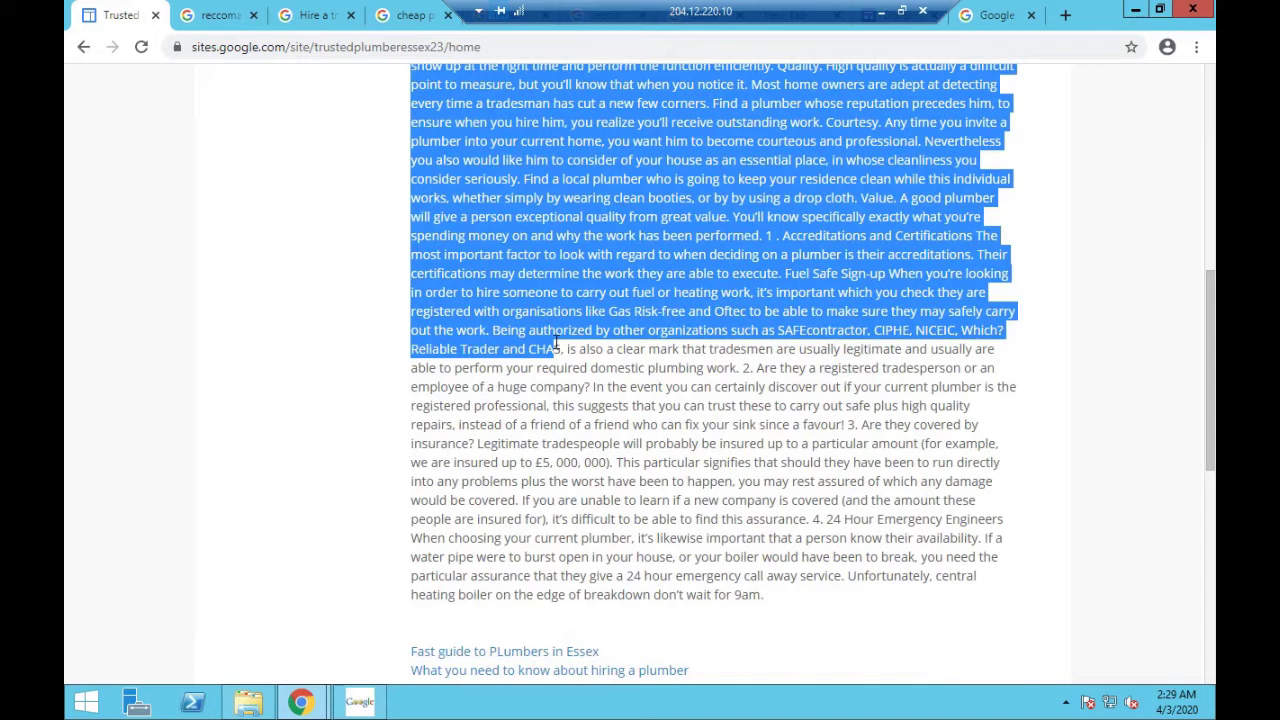
scroll(555, 345, up, 3)
drag(555, 345, 551, 346)
scroll(555, 342, down, 4)
scroll(556, 340, down, 3)
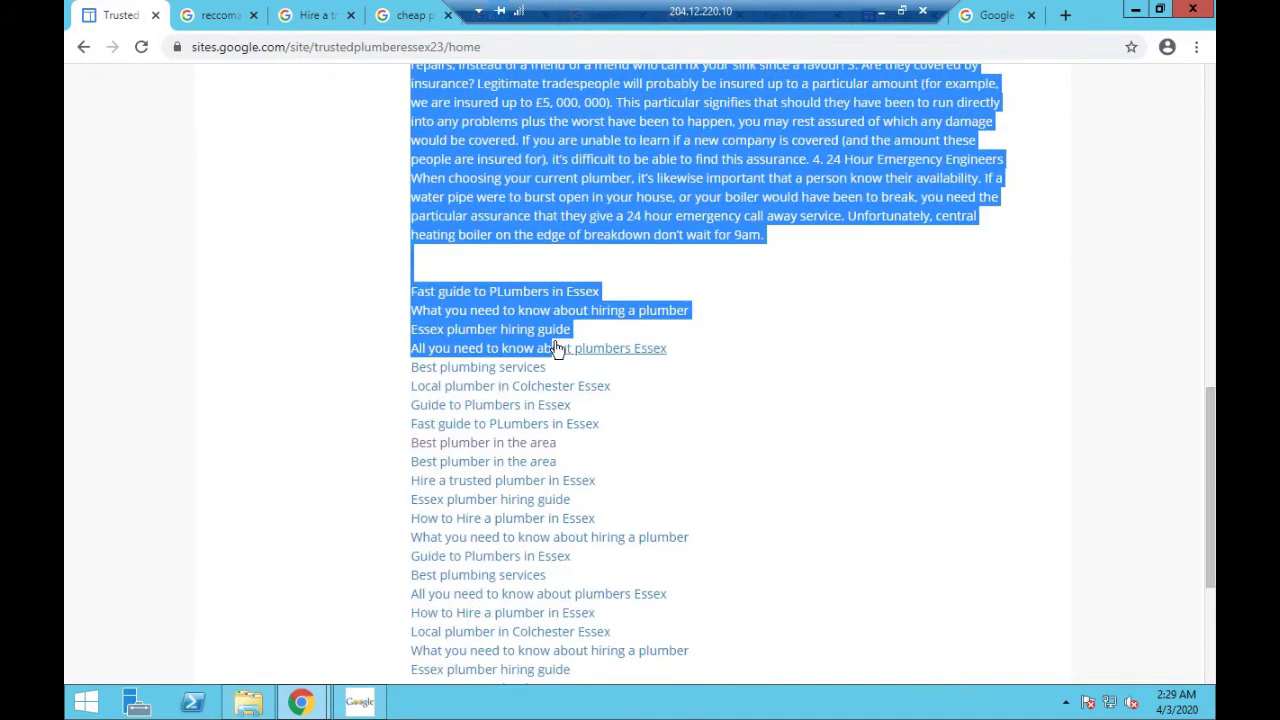
click(276, 403)
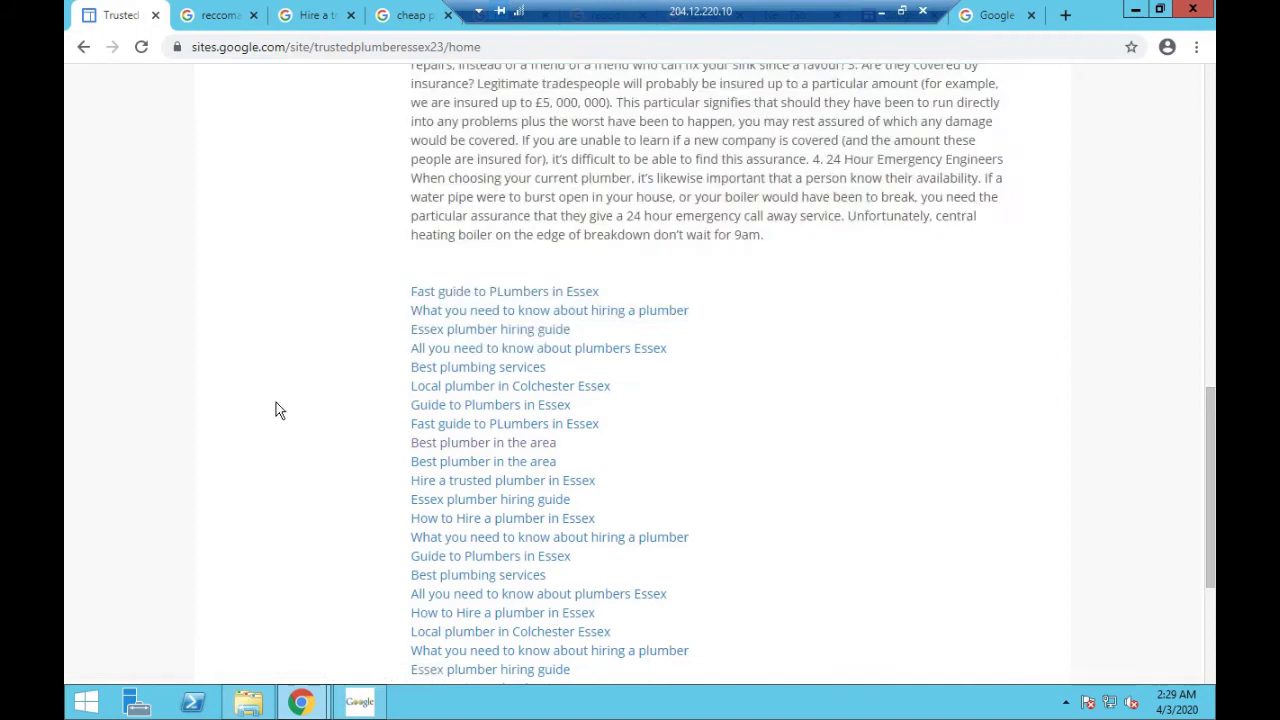
scroll(457, 312, down, 3)
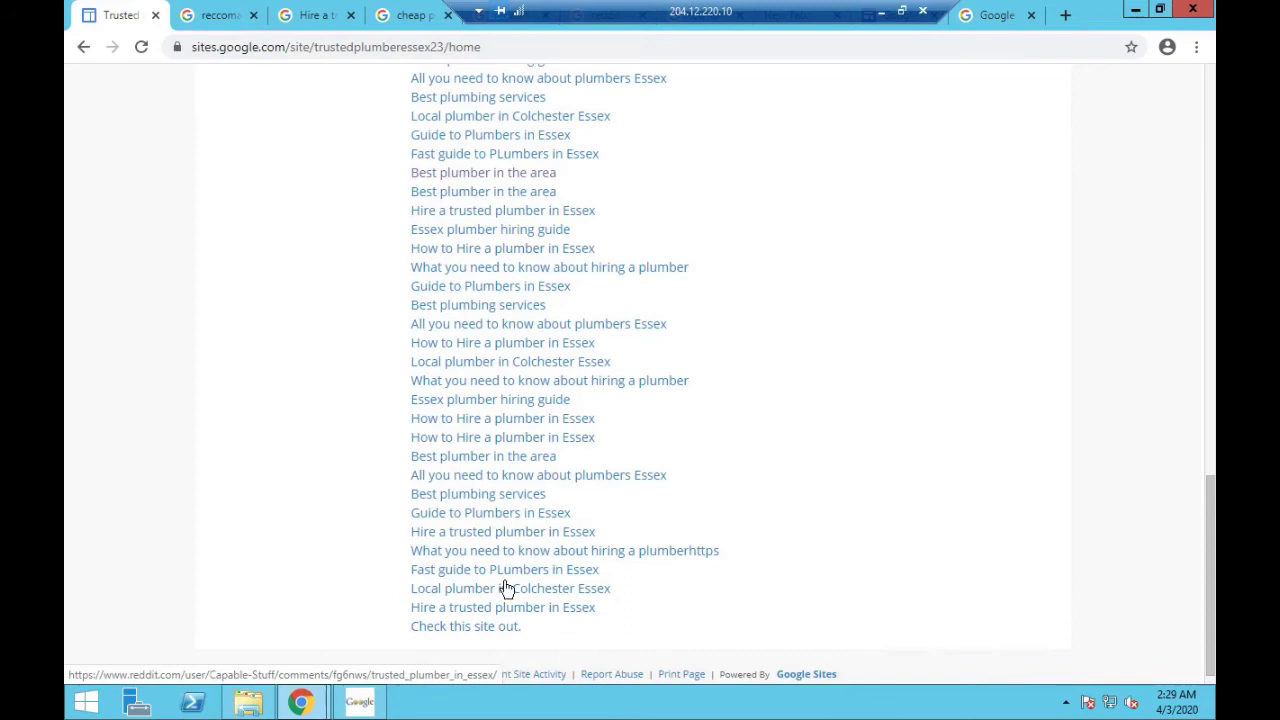
Step: Review the page's link list, then show the 'recommended plumber essex' results
scroll(508, 395, up, 5)
scroll(508, 395, up, 10)
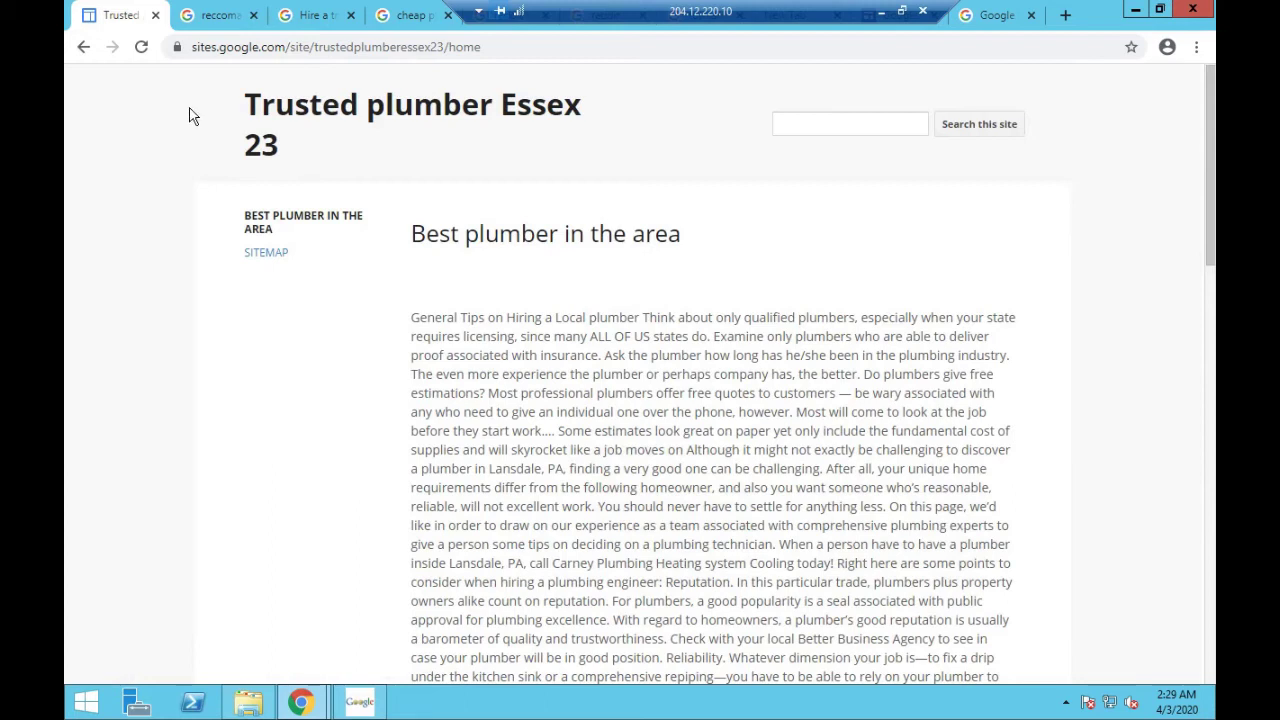
scroll(420, 267, down, 20)
scroll(421, 267, up, 20)
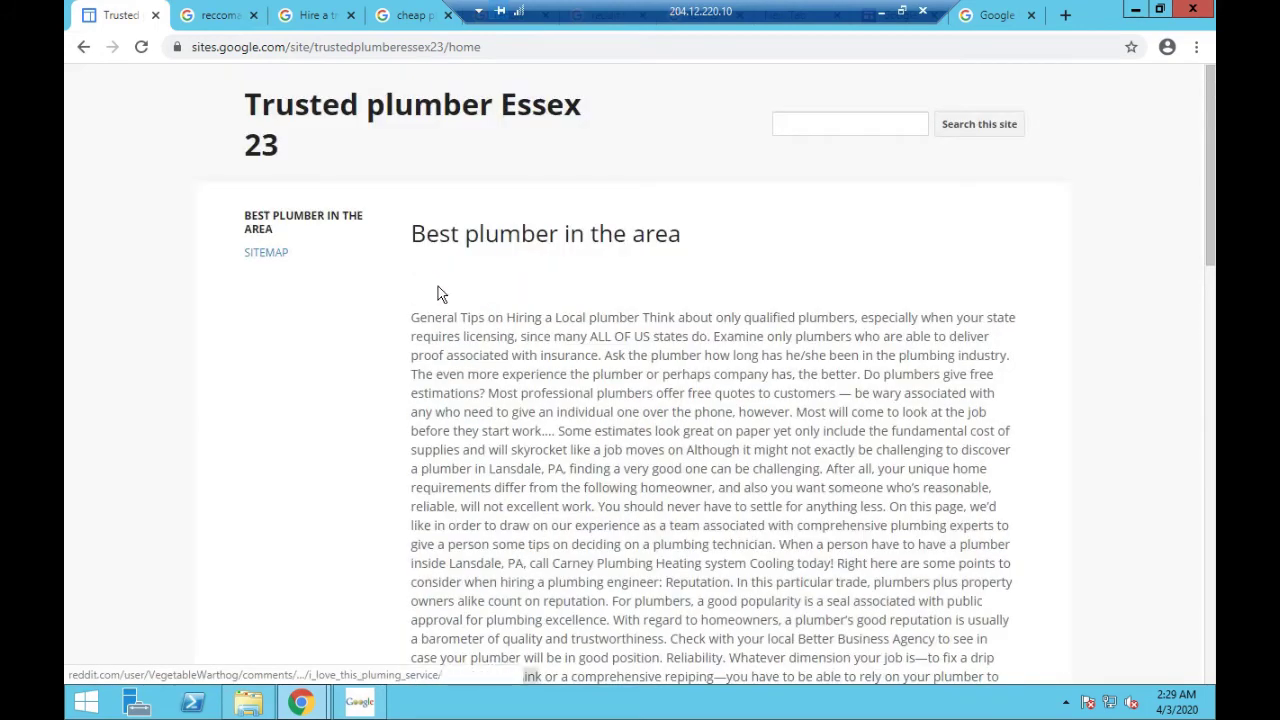
scroll(437, 293, down, 20)
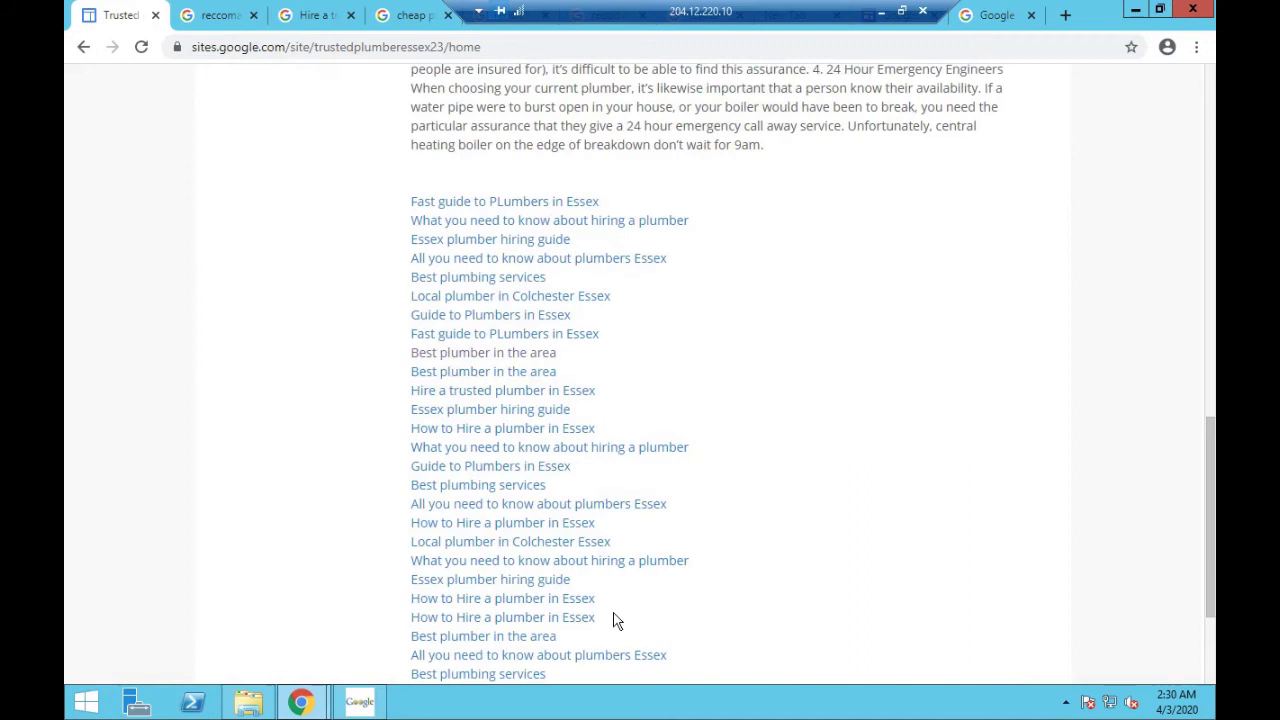
scroll(729, 577, down, 3)
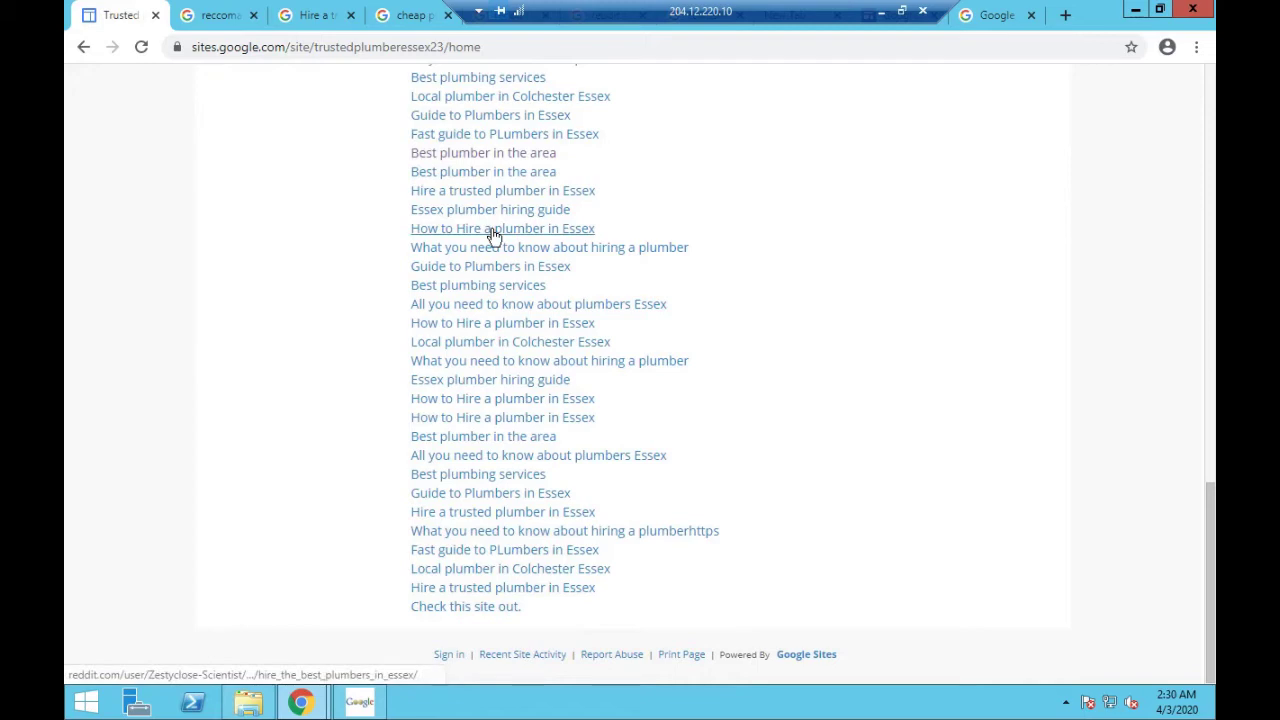
scroll(310, 226, up, 10)
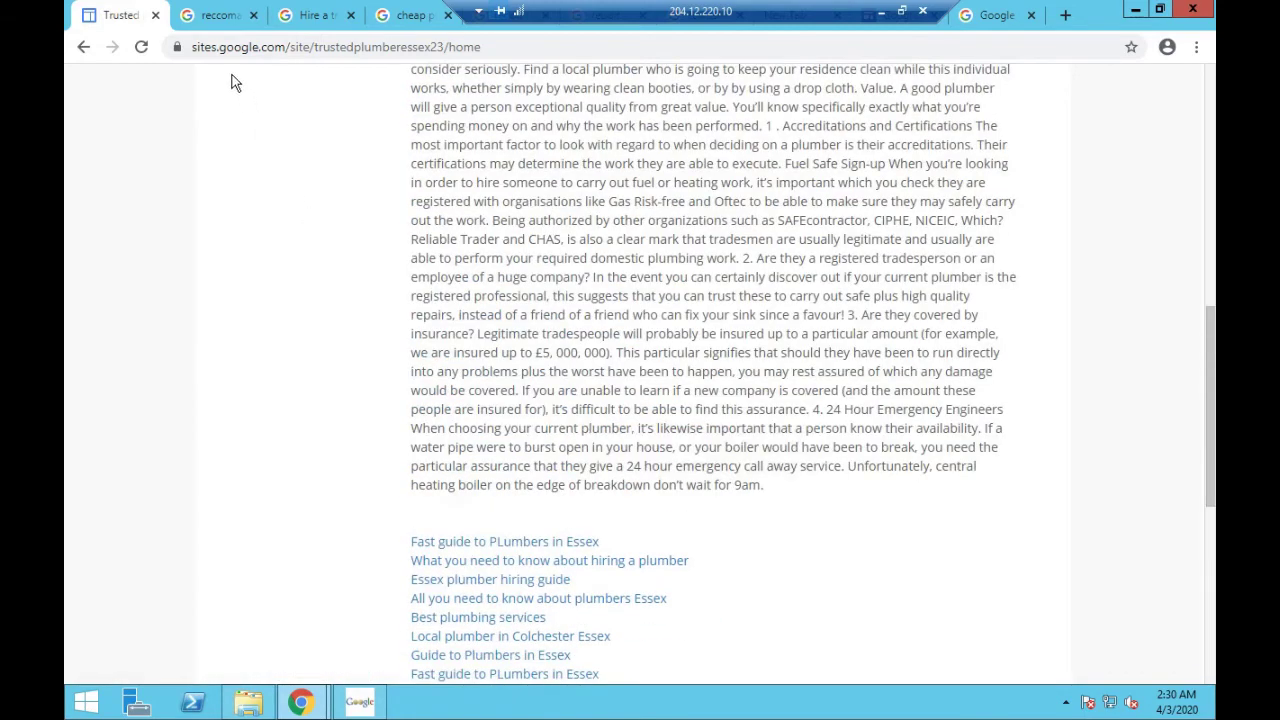
click(221, 17)
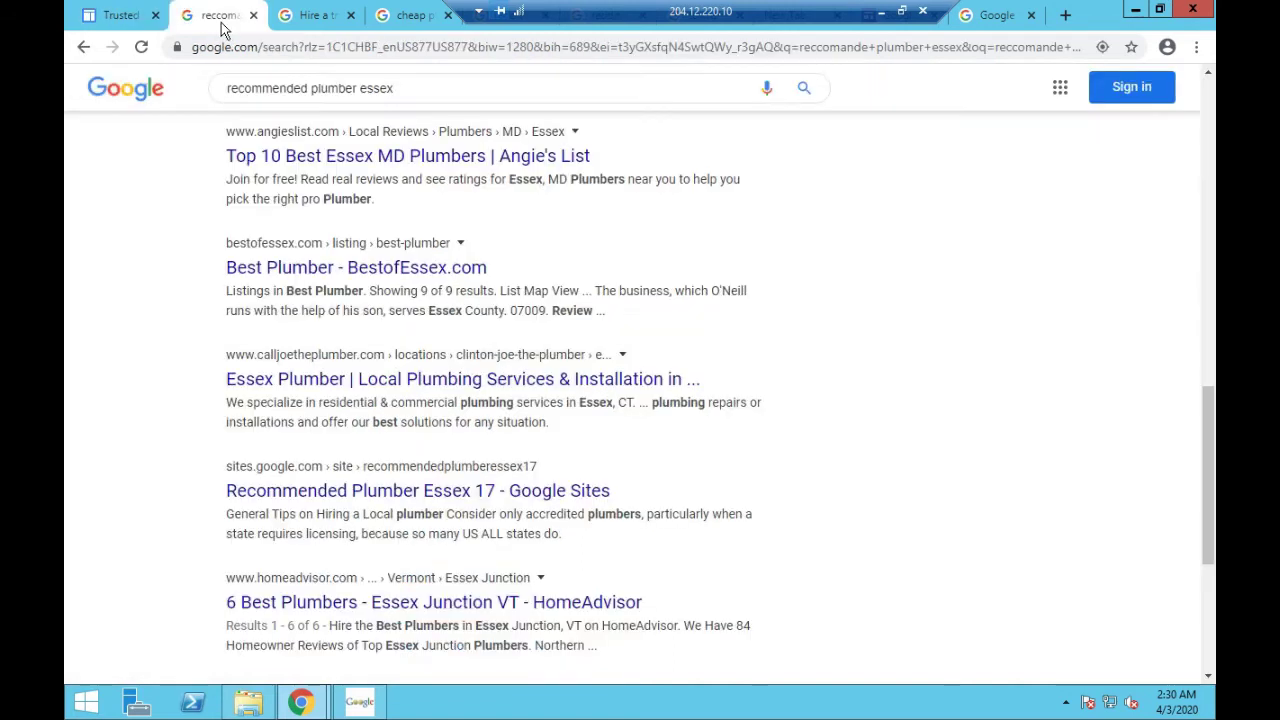
Step: Scroll the recommended plumber essex results, then show the Hire a trusted plumber in Essex results
scroll(329, 249, up, 6)
scroll(329, 249, up, 5)
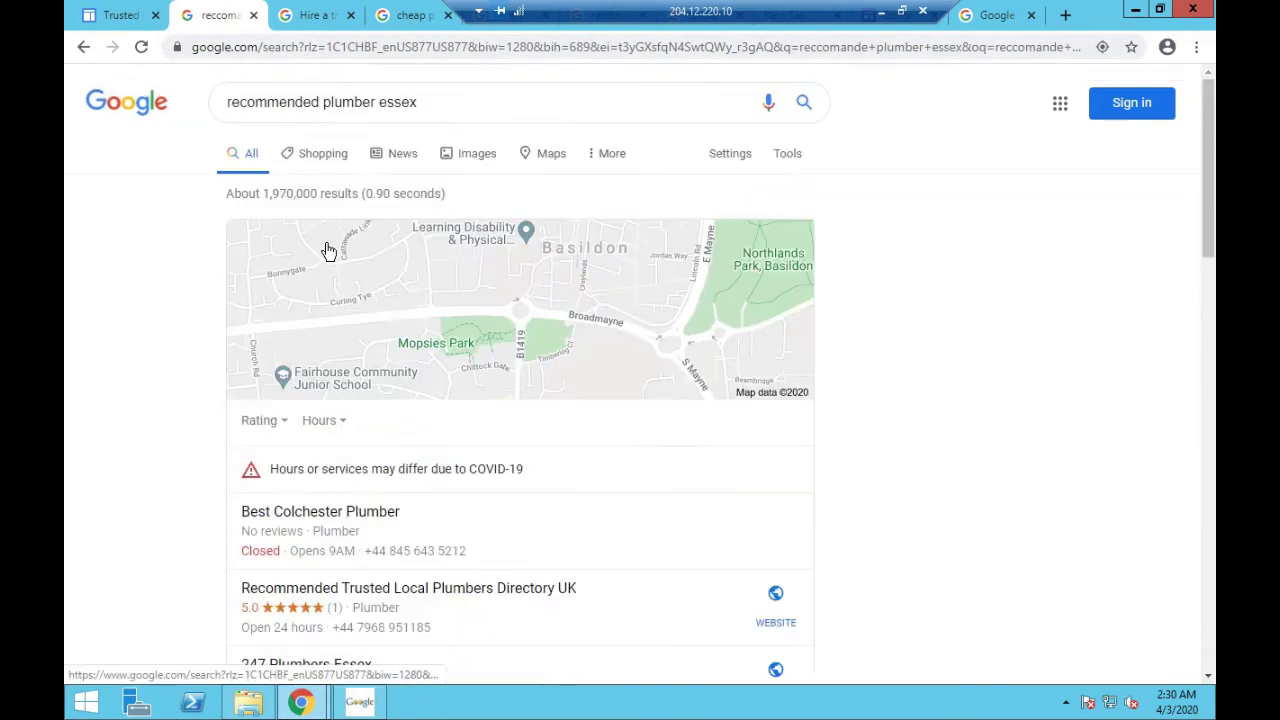
scroll(329, 249, down, 7)
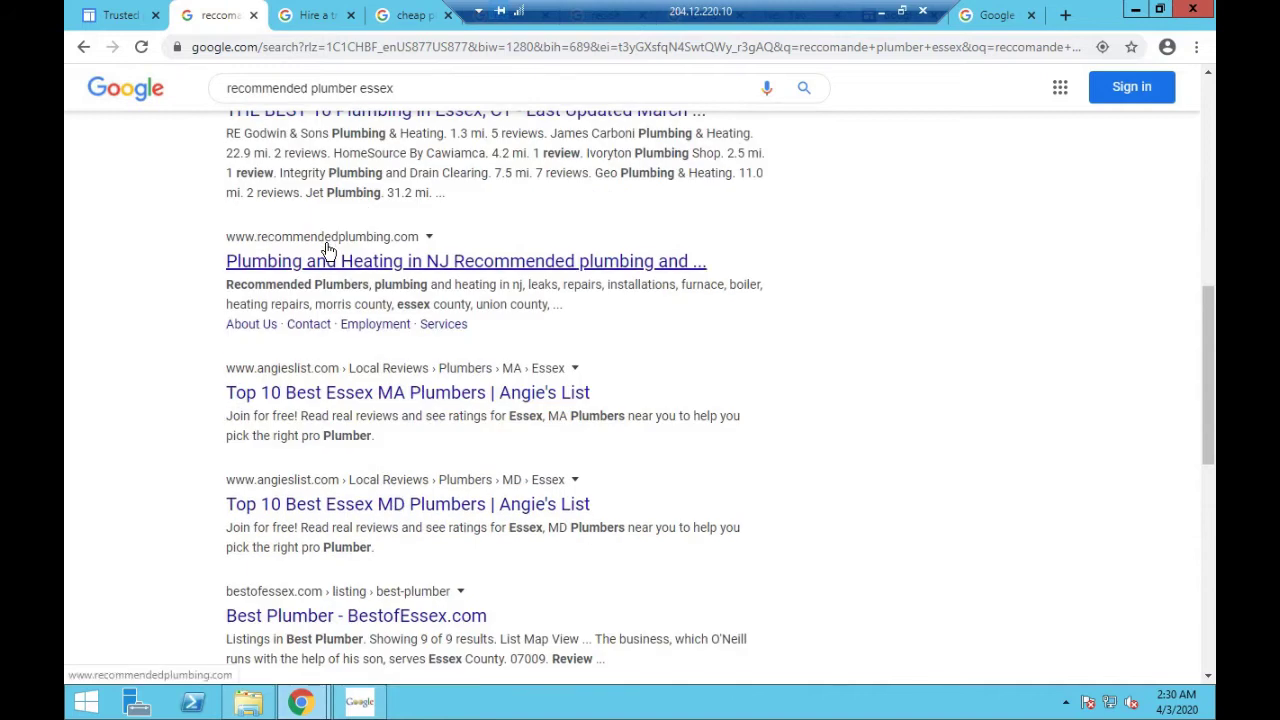
scroll(329, 249, down, 3)
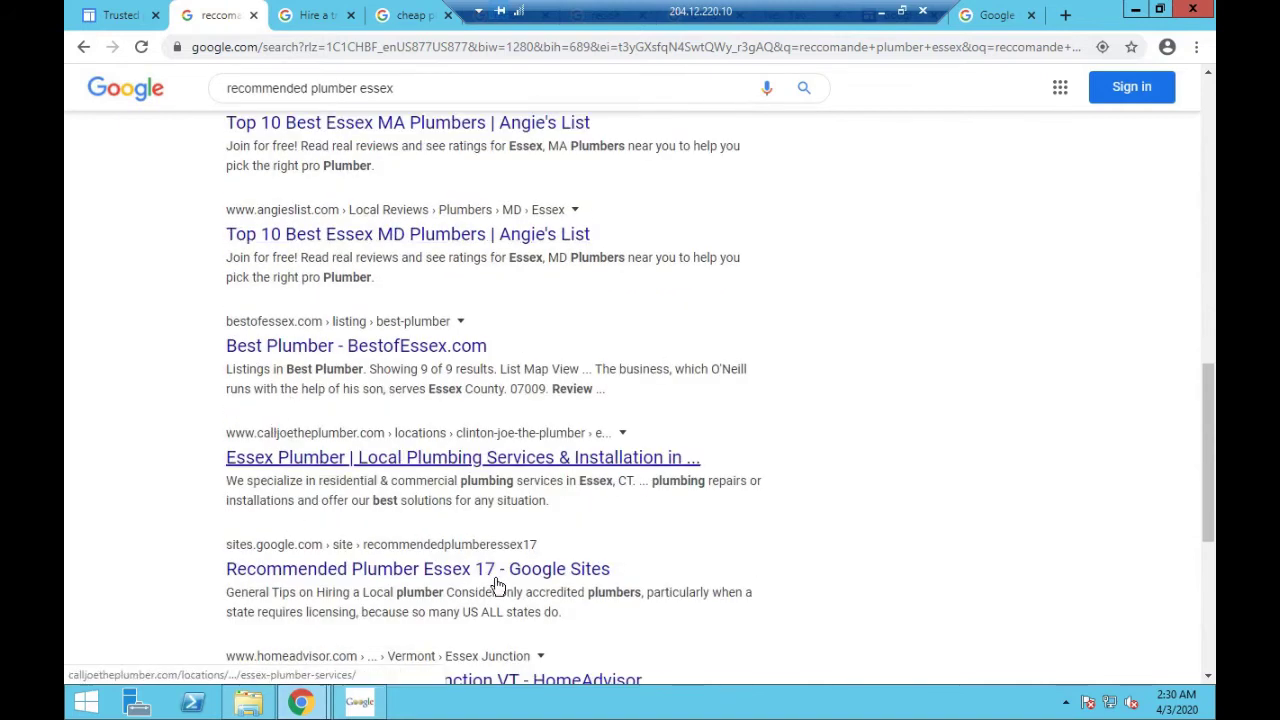
click(313, 25)
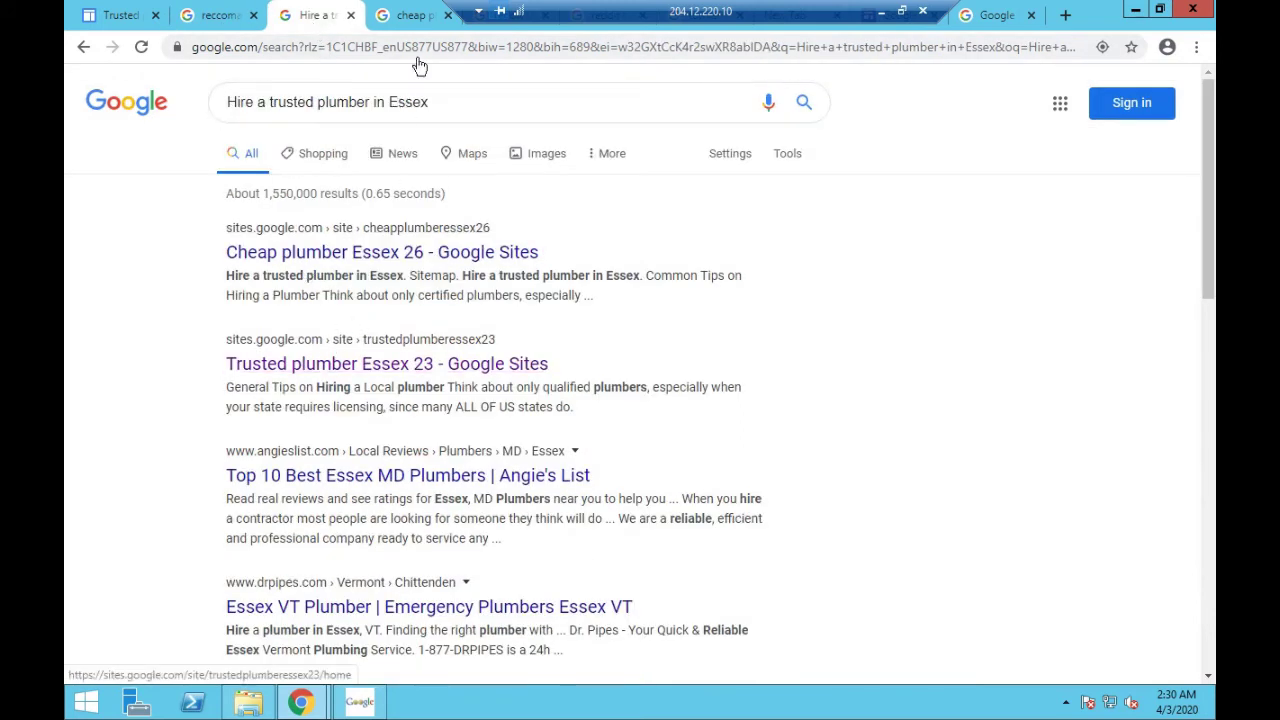
Step: Check the 'cheap plumber essex' search results
click(414, 18)
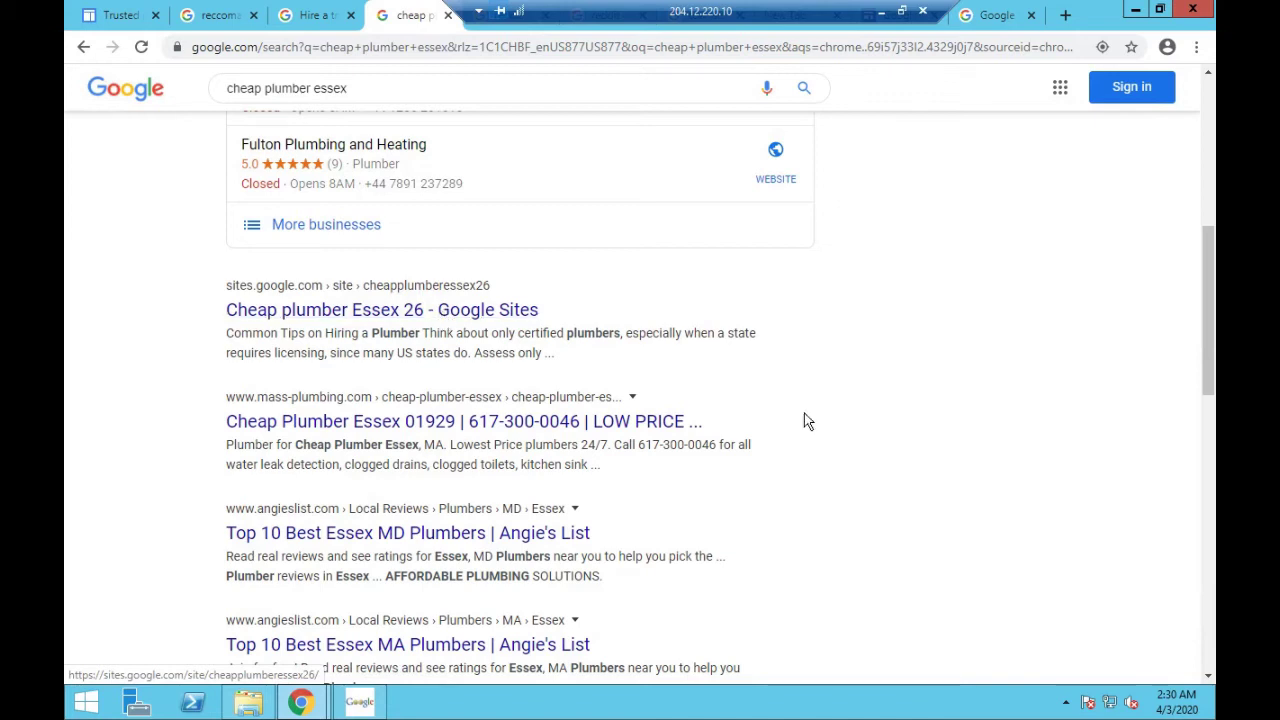
scroll(808, 418, up, 3)
scroll(826, 403, up, 2)
scroll(826, 403, down, 3)
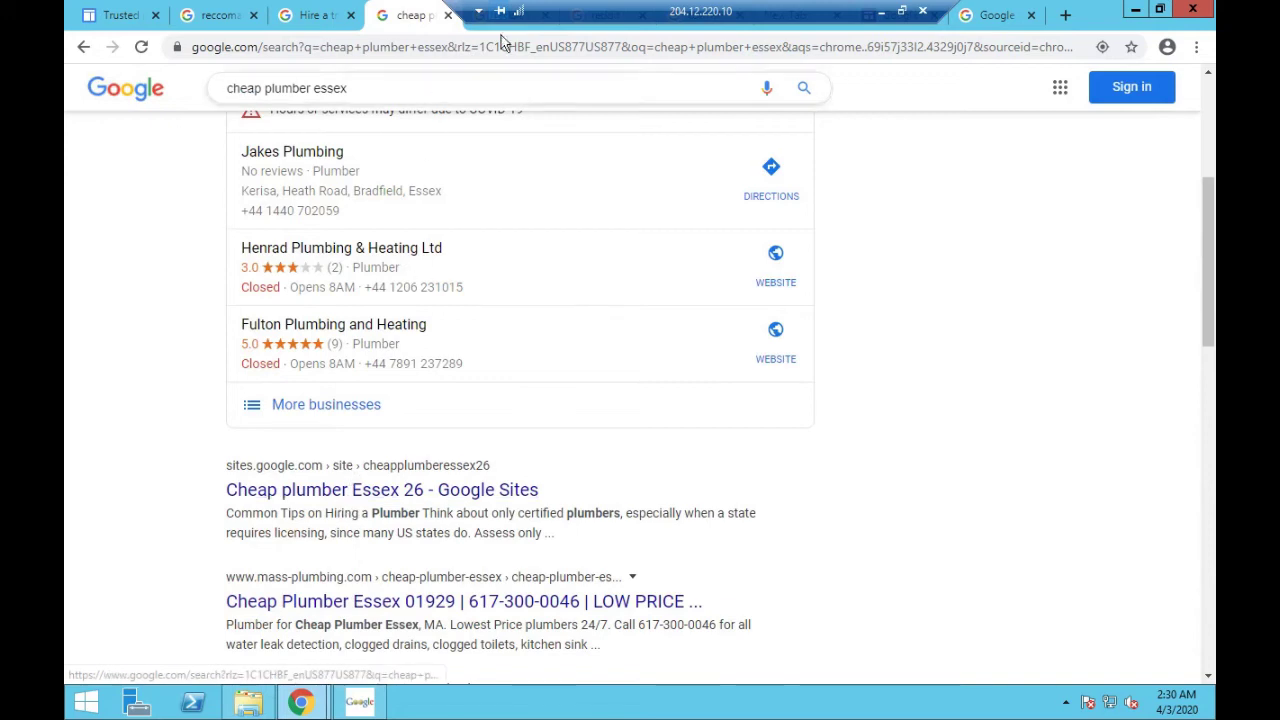
Step: Show and scroll the 'reddit karma farming bot' search results
drag(567, 12, 746, 8)
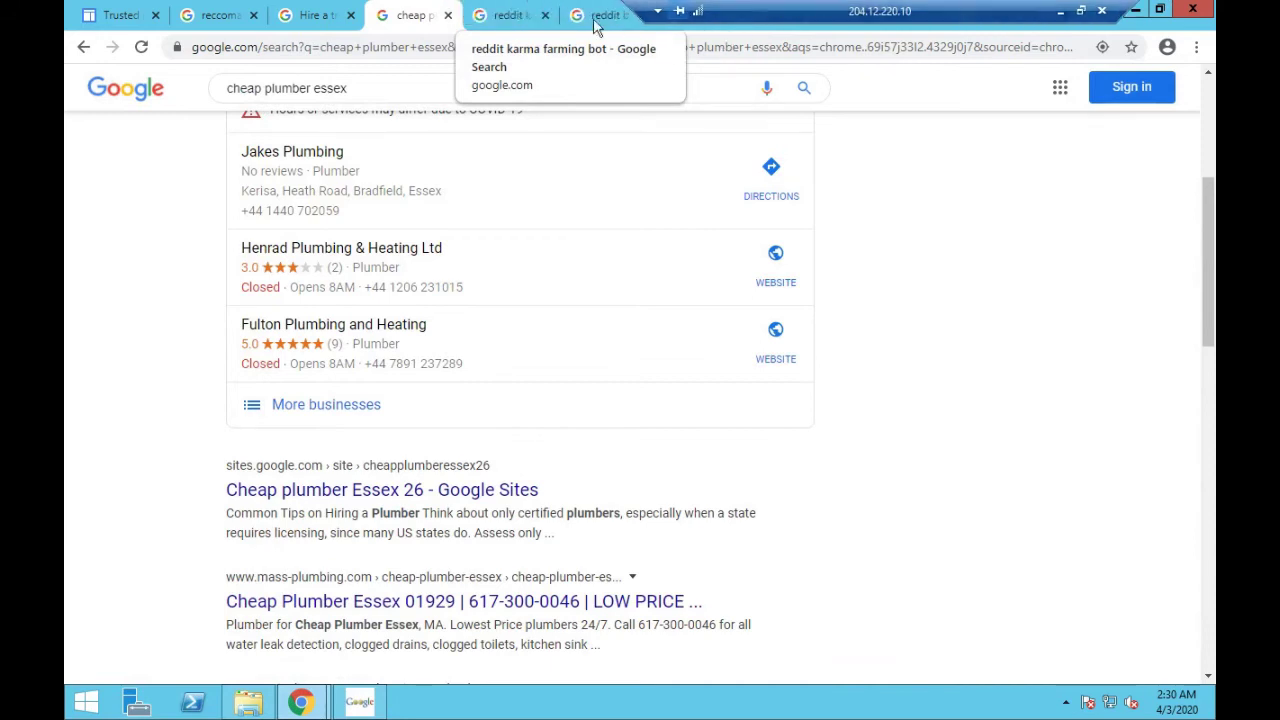
click(505, 17)
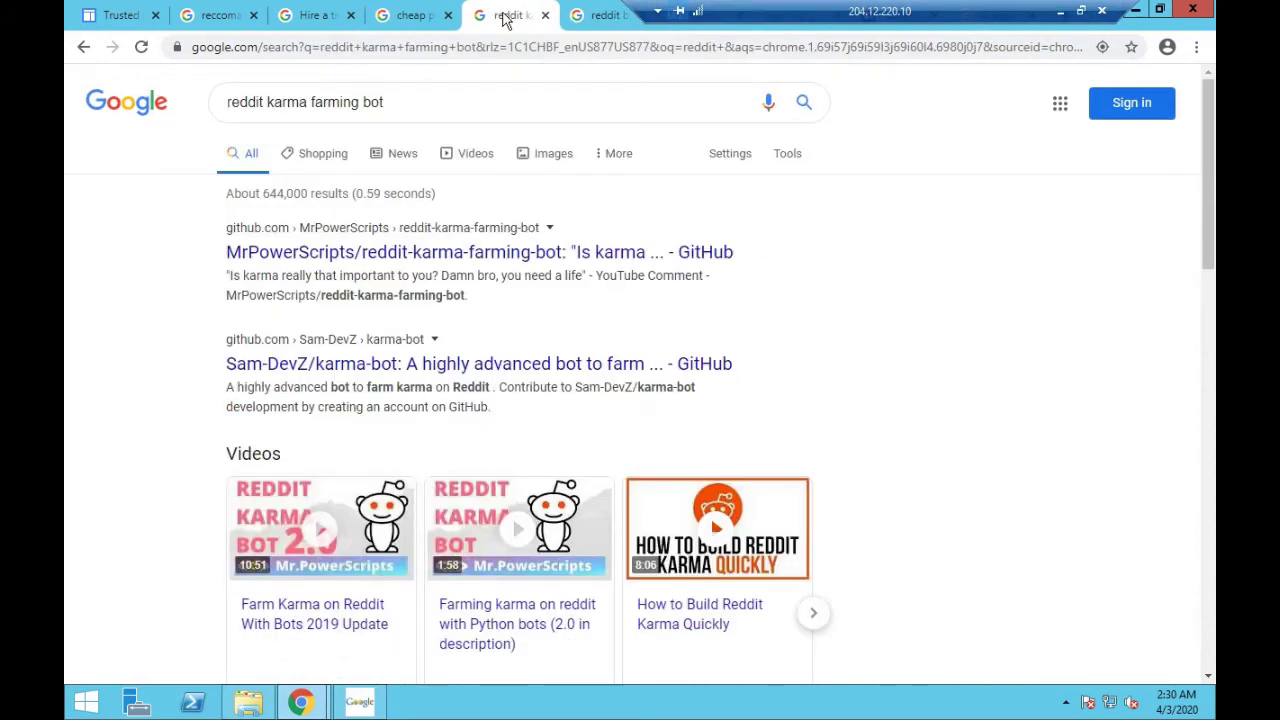
scroll(573, 206, down, 3)
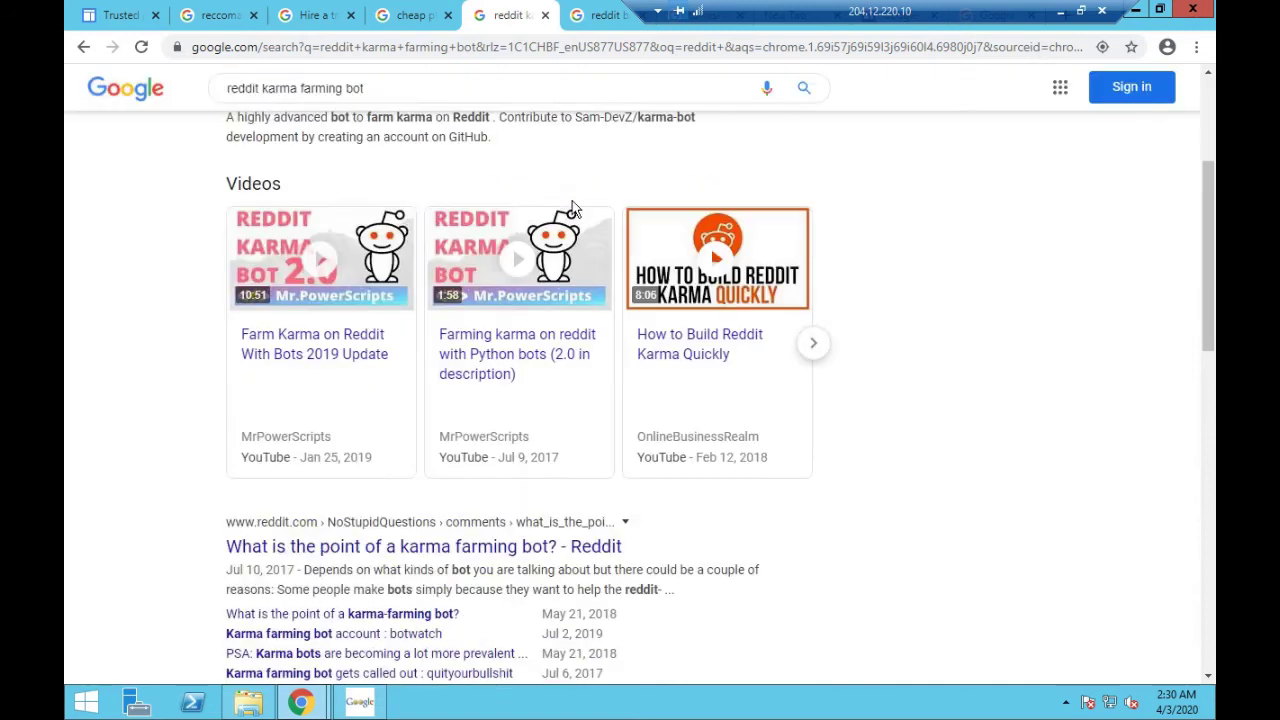
scroll(573, 206, down, 5)
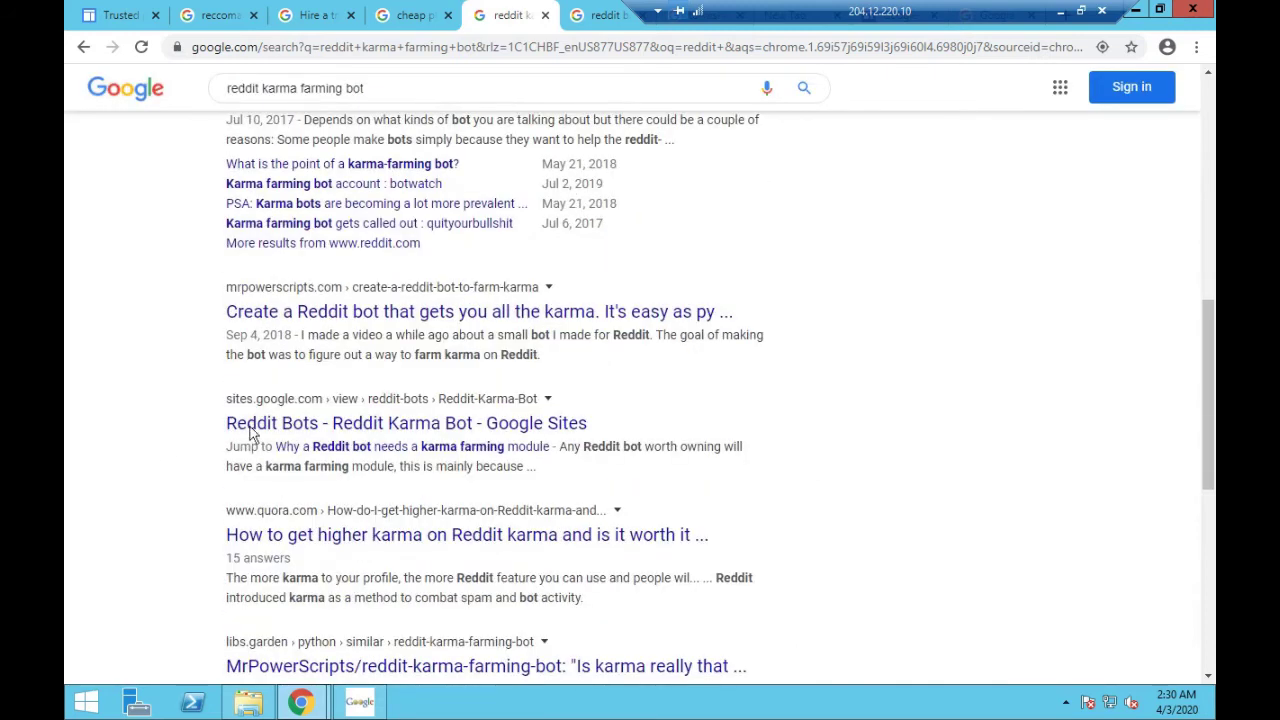
Step: Open the Reddit Karma Bot Google Sites page and scroll through it
click(280, 425)
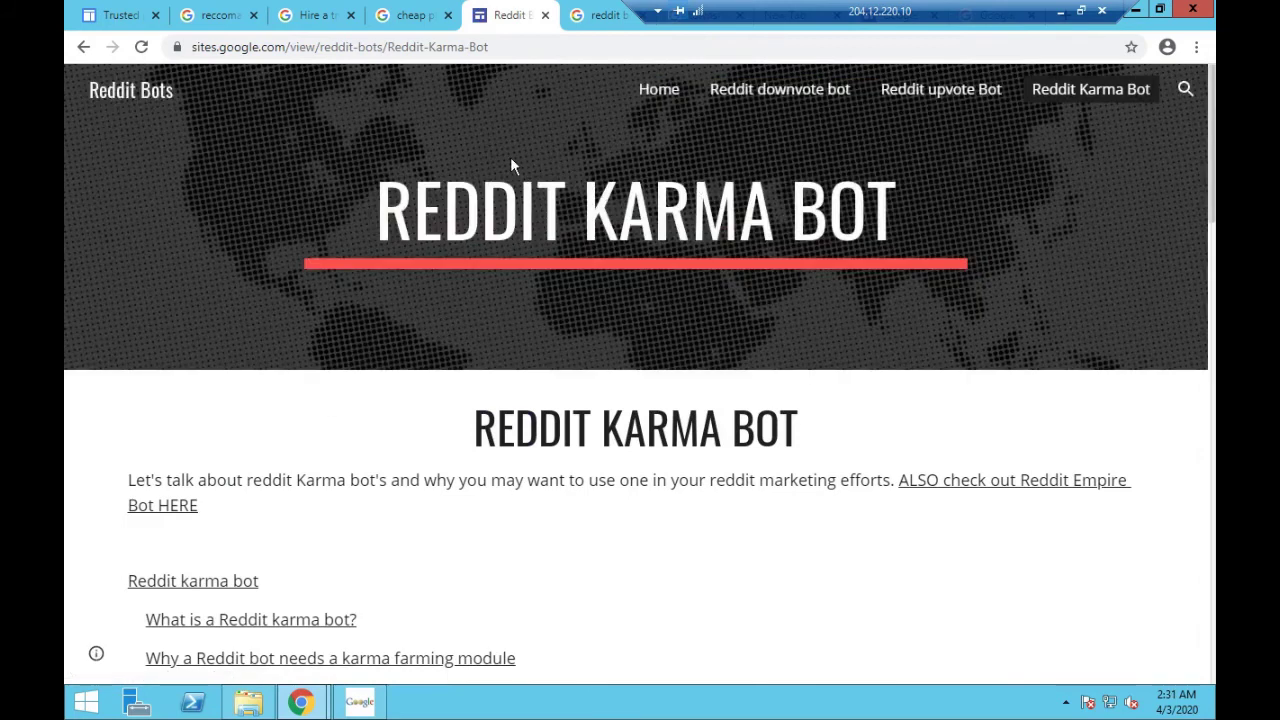
scroll(510, 165, down, 5)
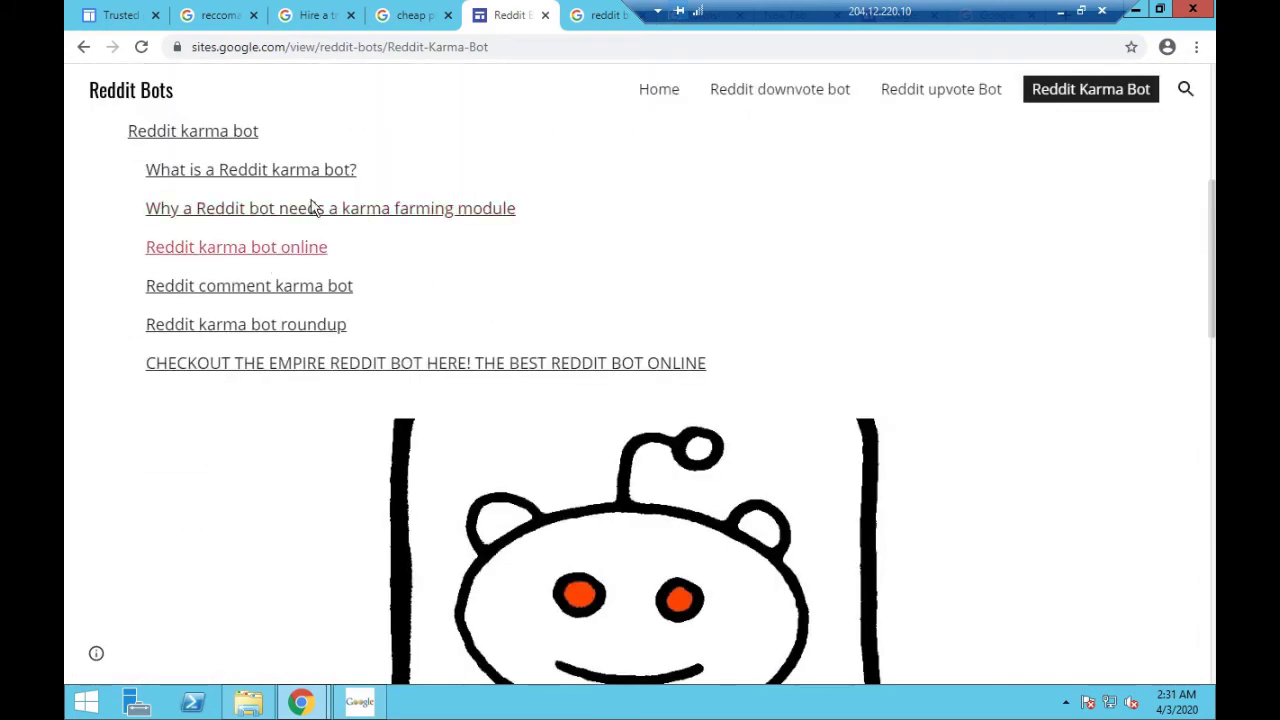
scroll(600, 450, down, 15)
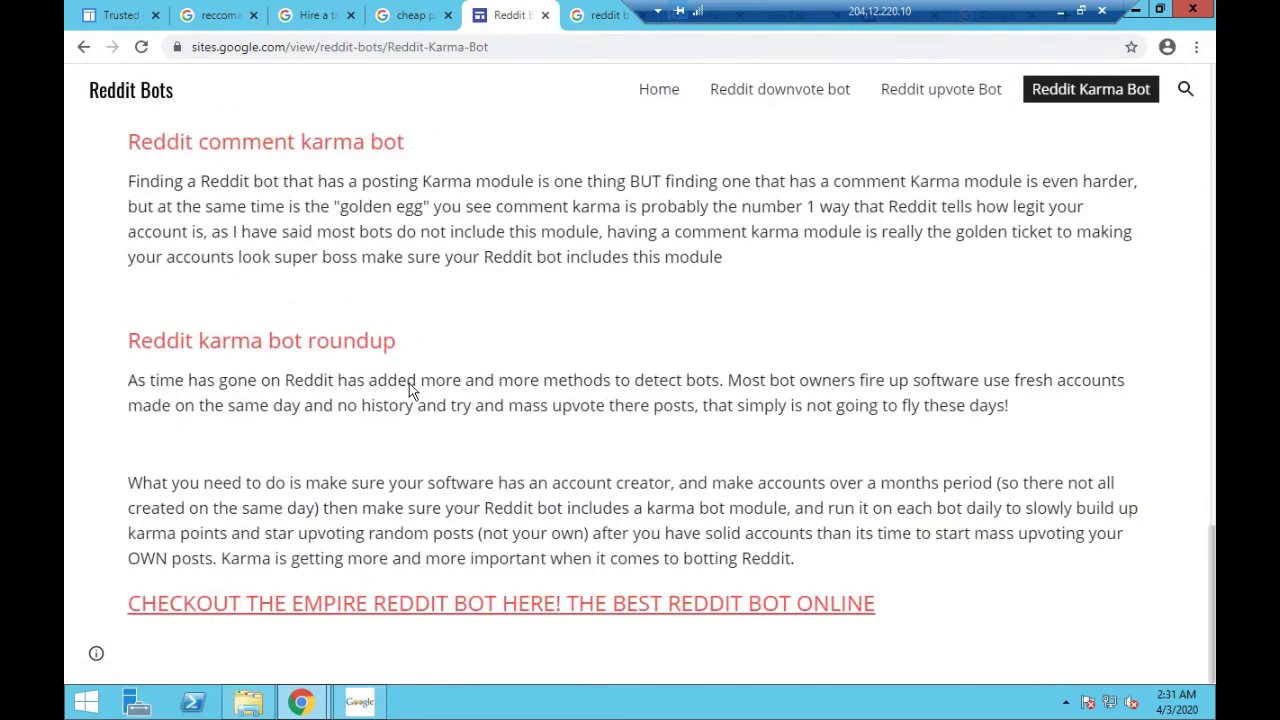
scroll(409, 383, up, 5)
Step: View the Reddit upvote Bot page, then go back to the reddit karma farming bot results
click(917, 104)
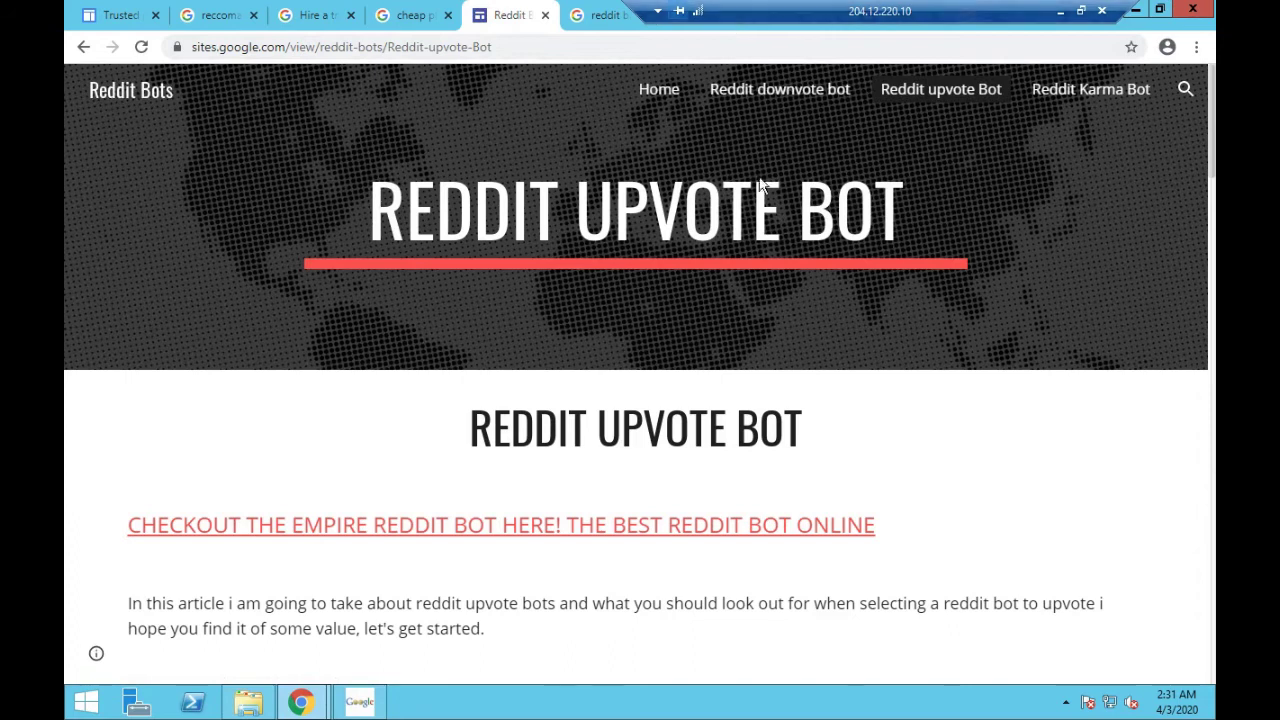
scroll(760, 180, down, 3)
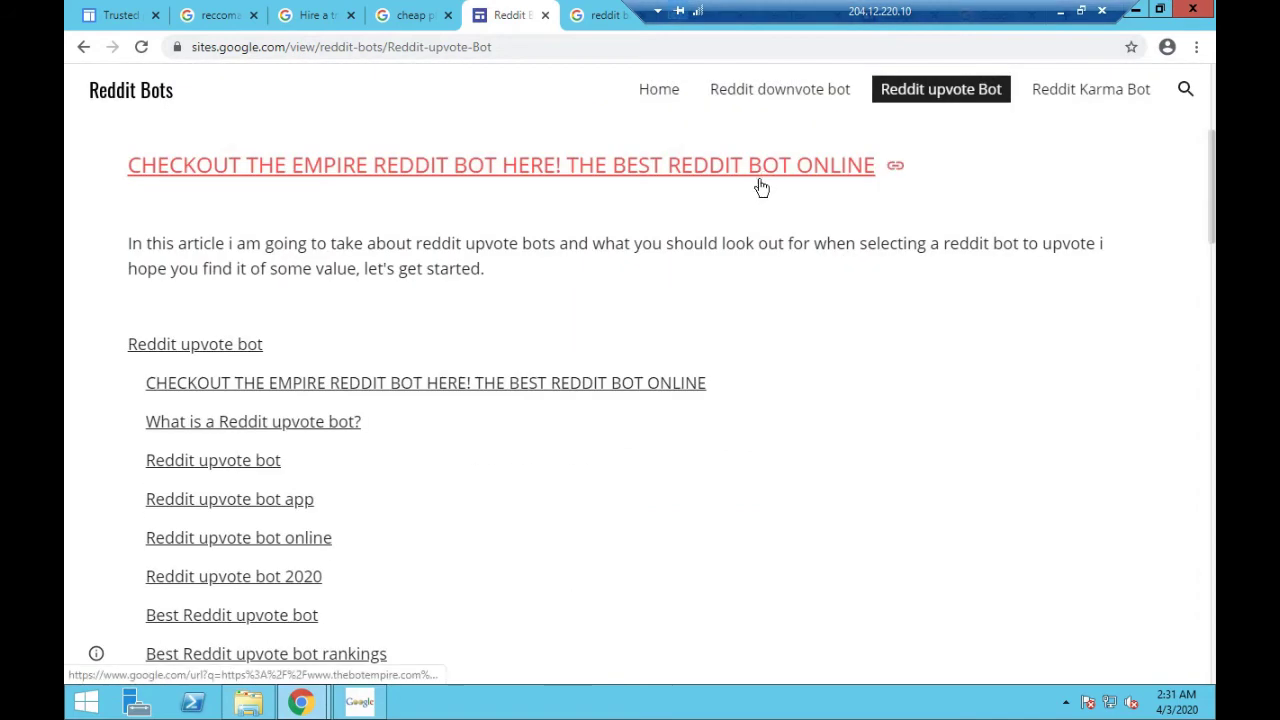
click(85, 48)
click(83, 48)
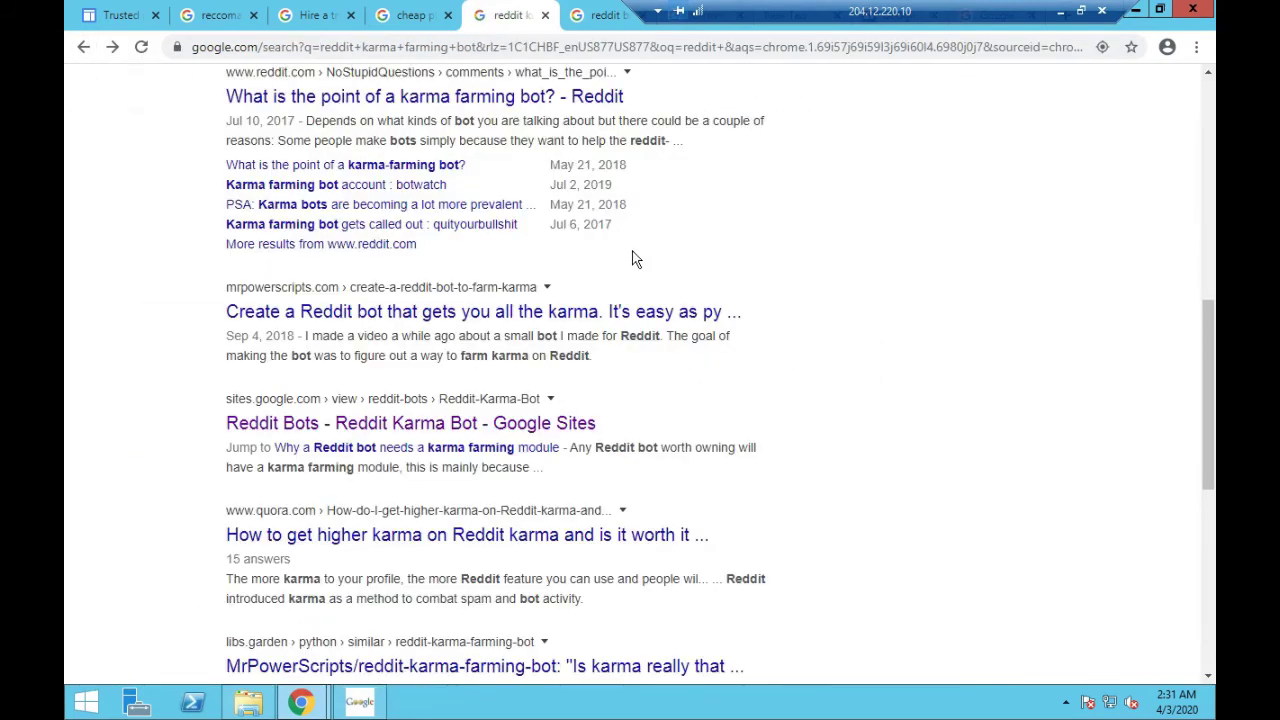
Step: Open the 'Reddit Bots - Reddit downvote bot' result from the reddit bot 2020 results
scroll(632, 258, up, 7)
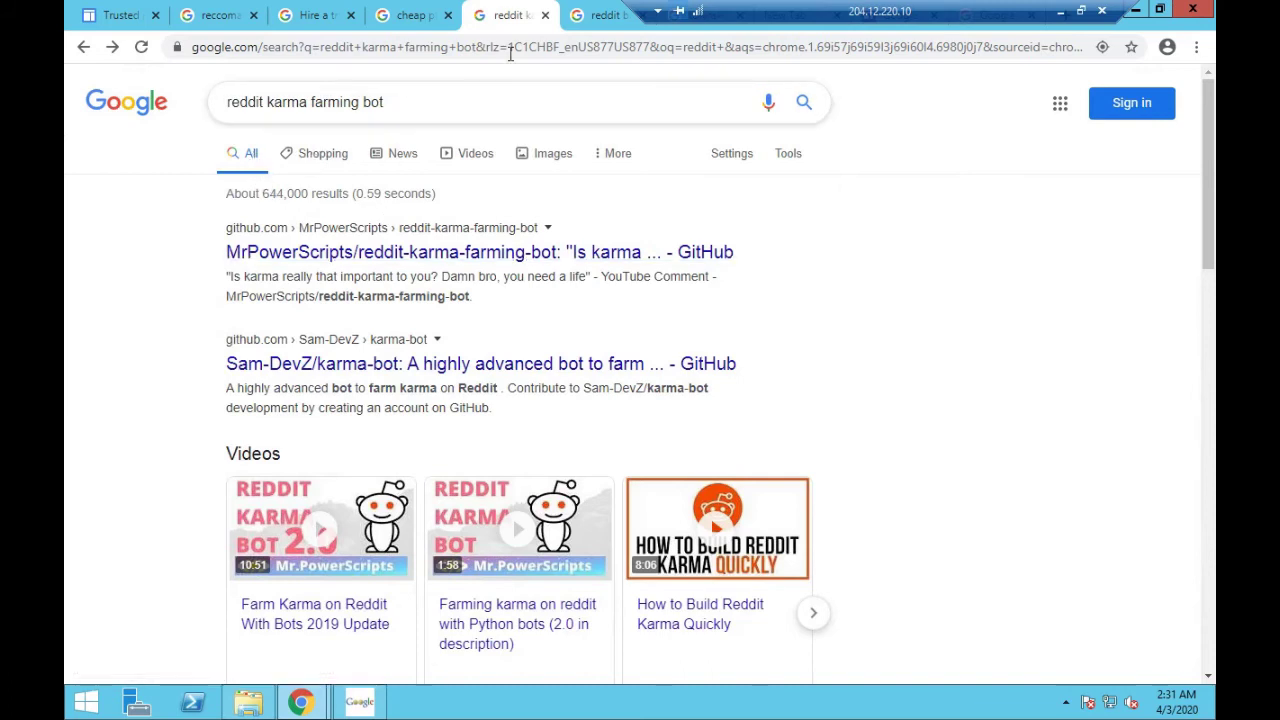
click(608, 14)
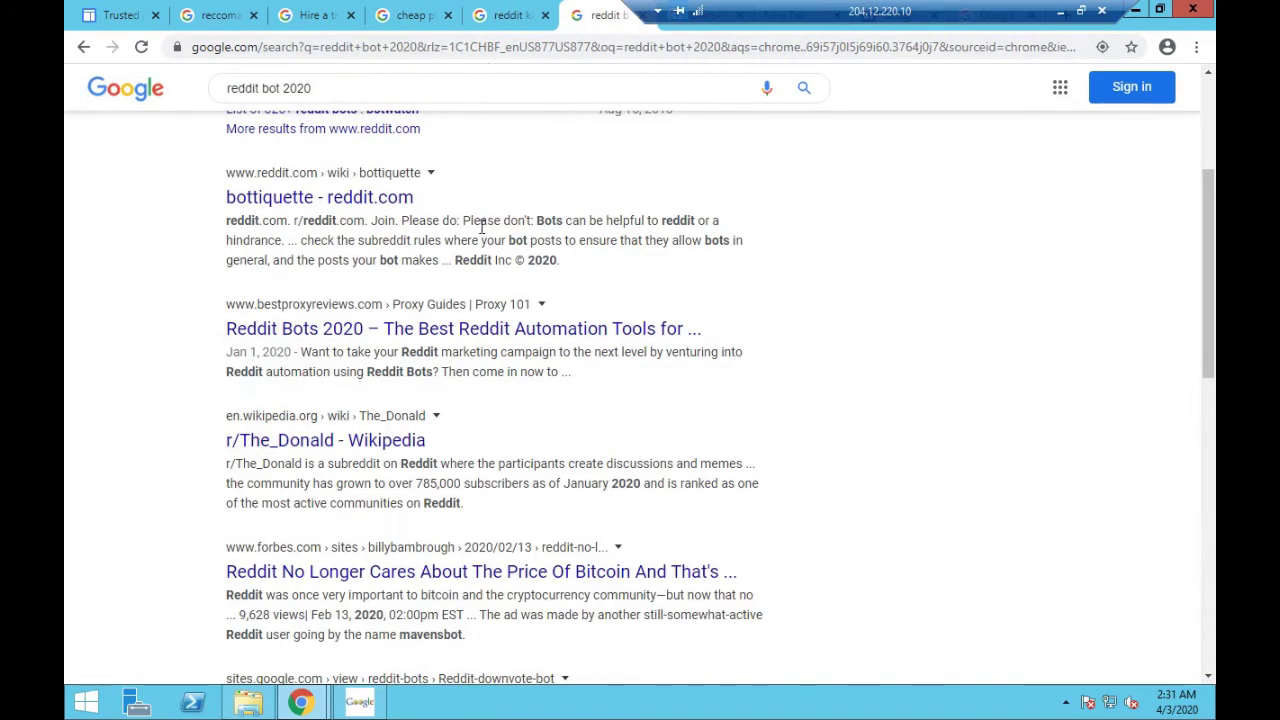
scroll(488, 242, up, 3)
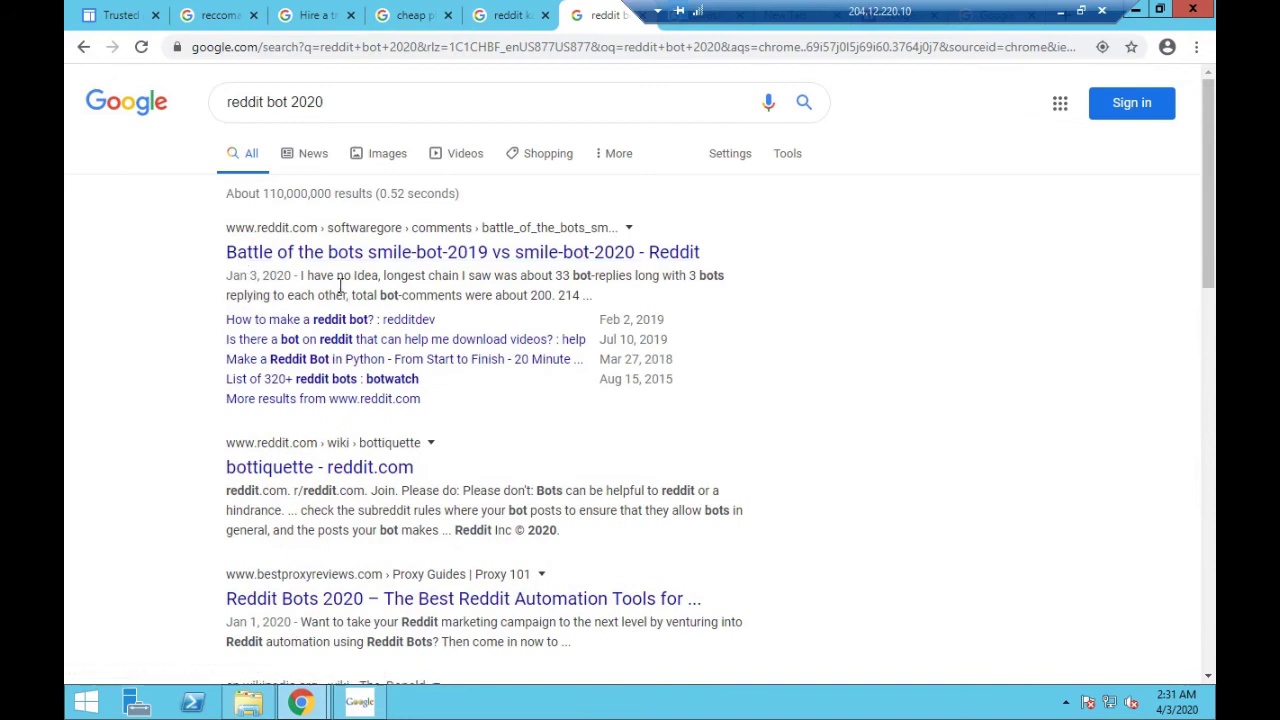
scroll(339, 291, down, 3)
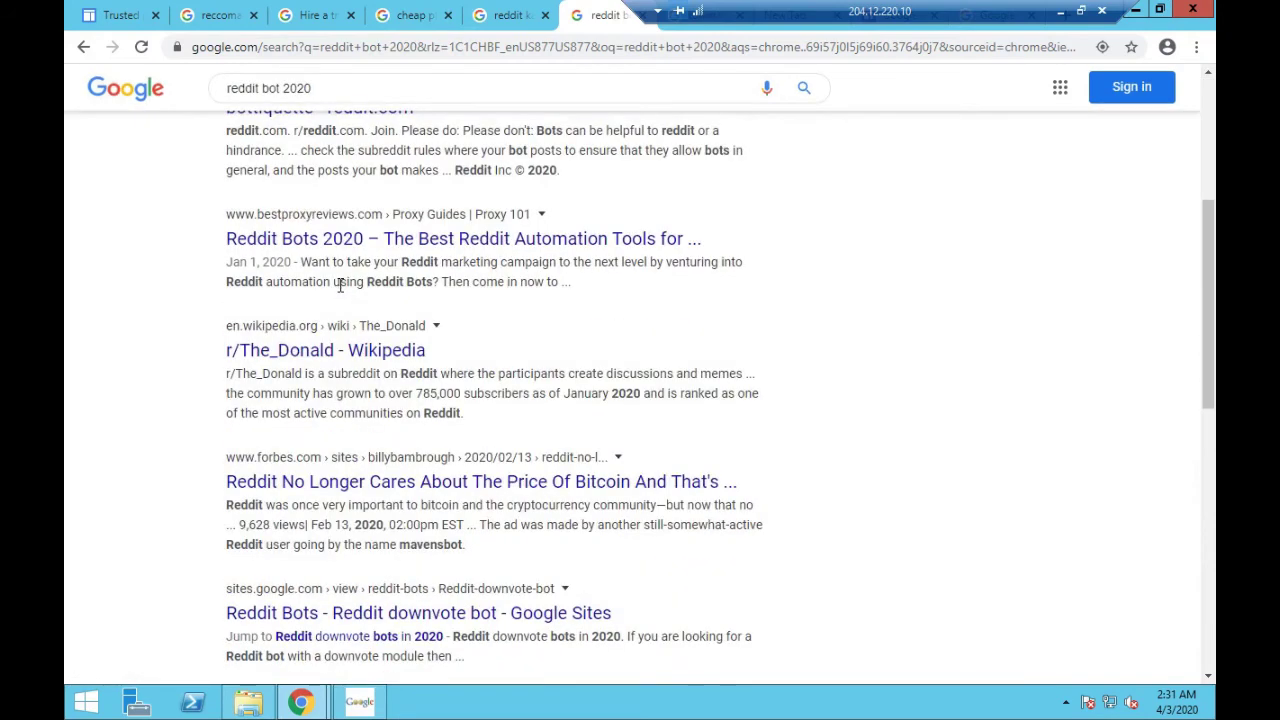
scroll(340, 285, down, 1)
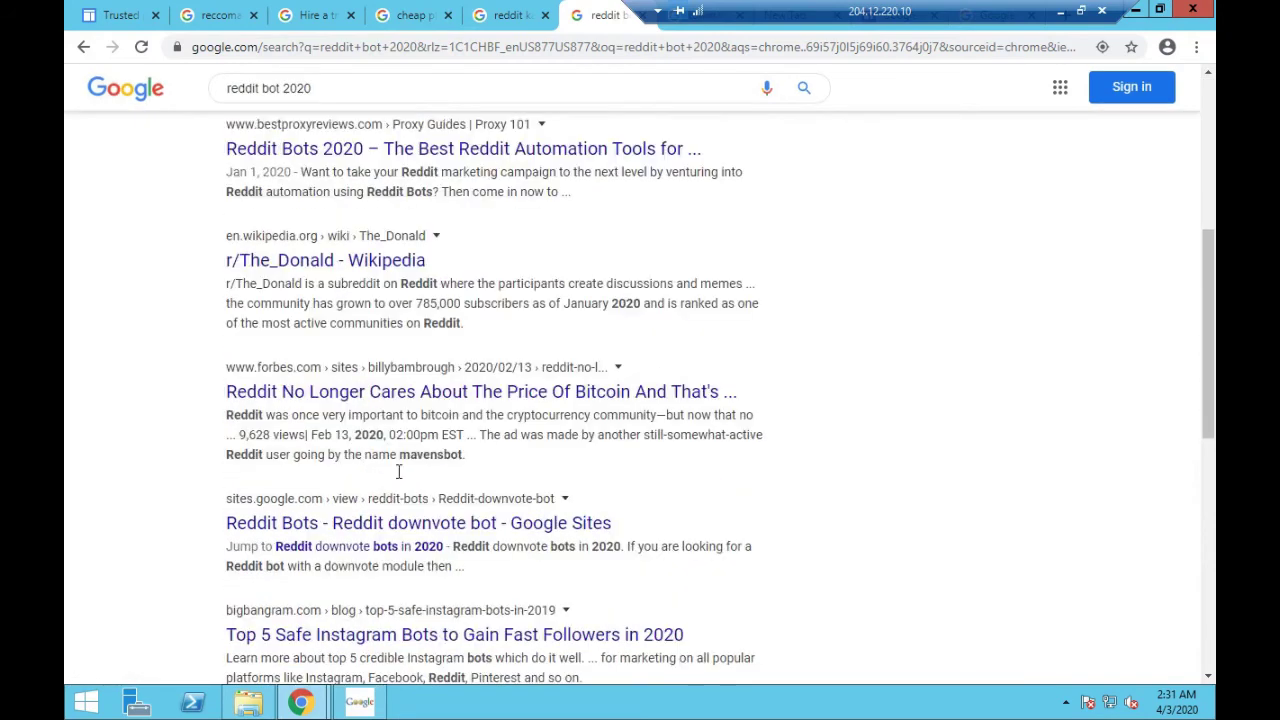
click(372, 533)
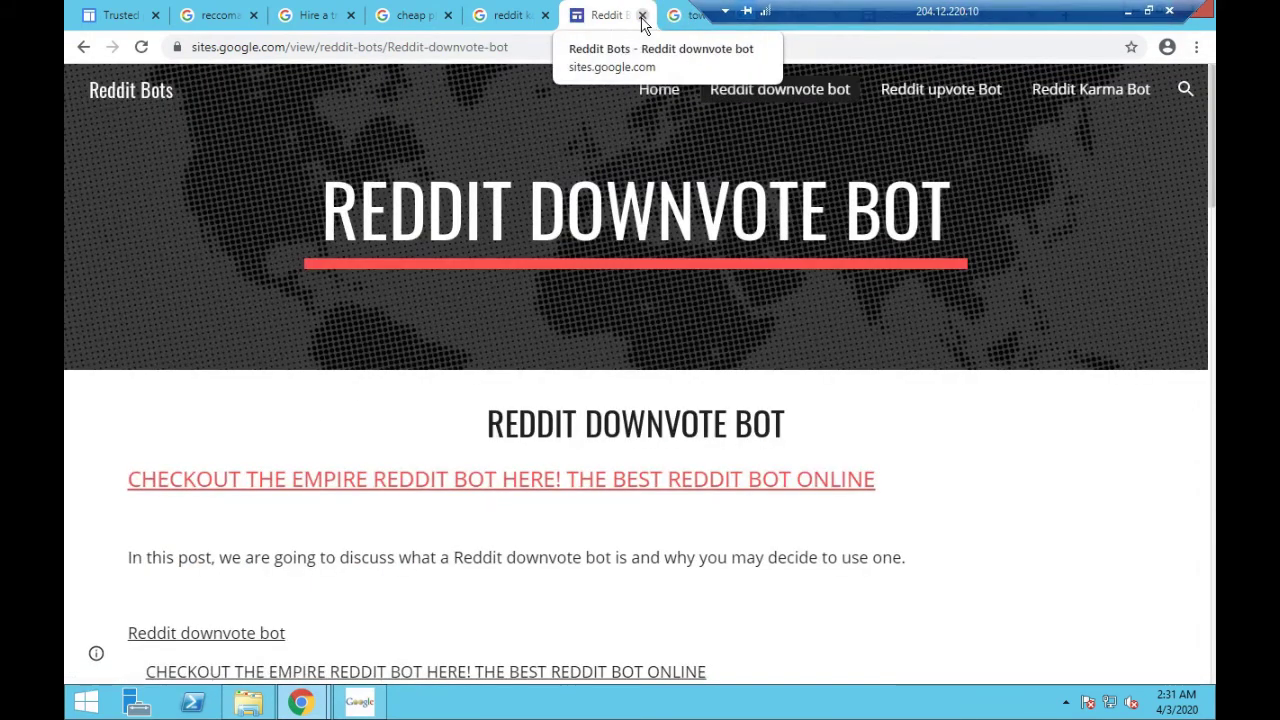
Step: Show the 'township guide 2020' results, then switch to the Google Sites home tab
click(681, 17)
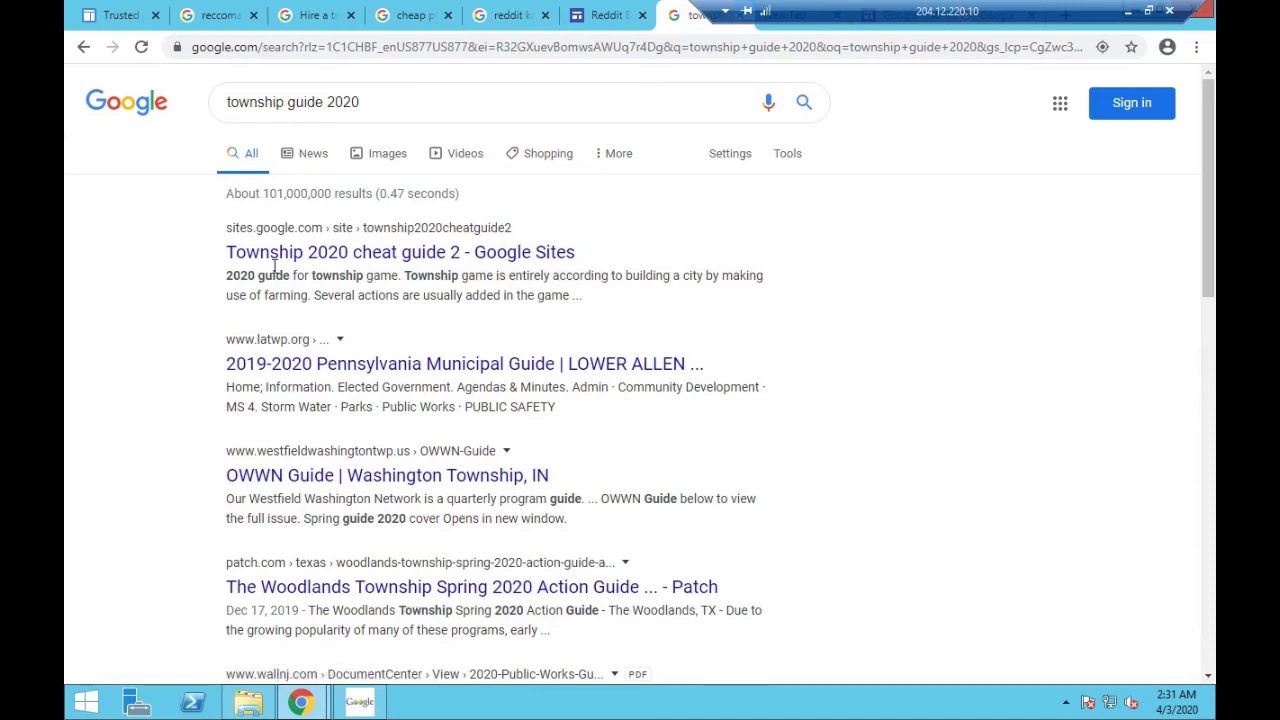
drag(830, 12, 385, 12)
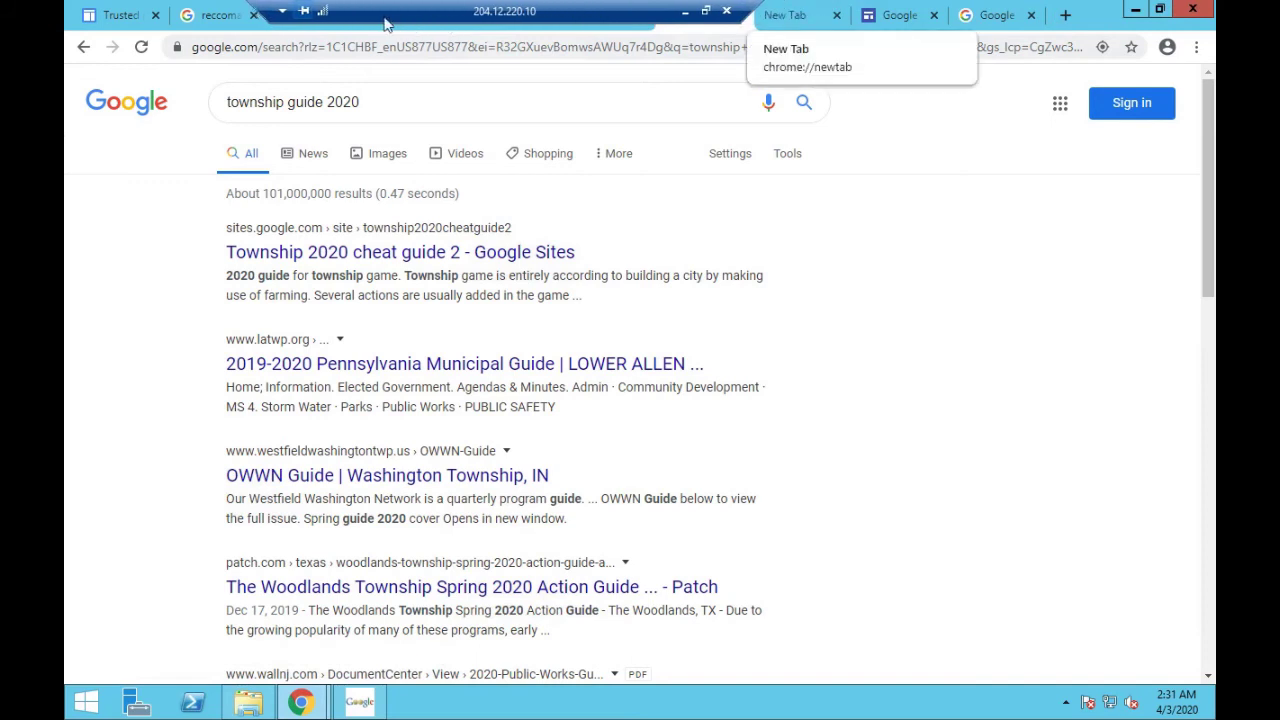
click(888, 27)
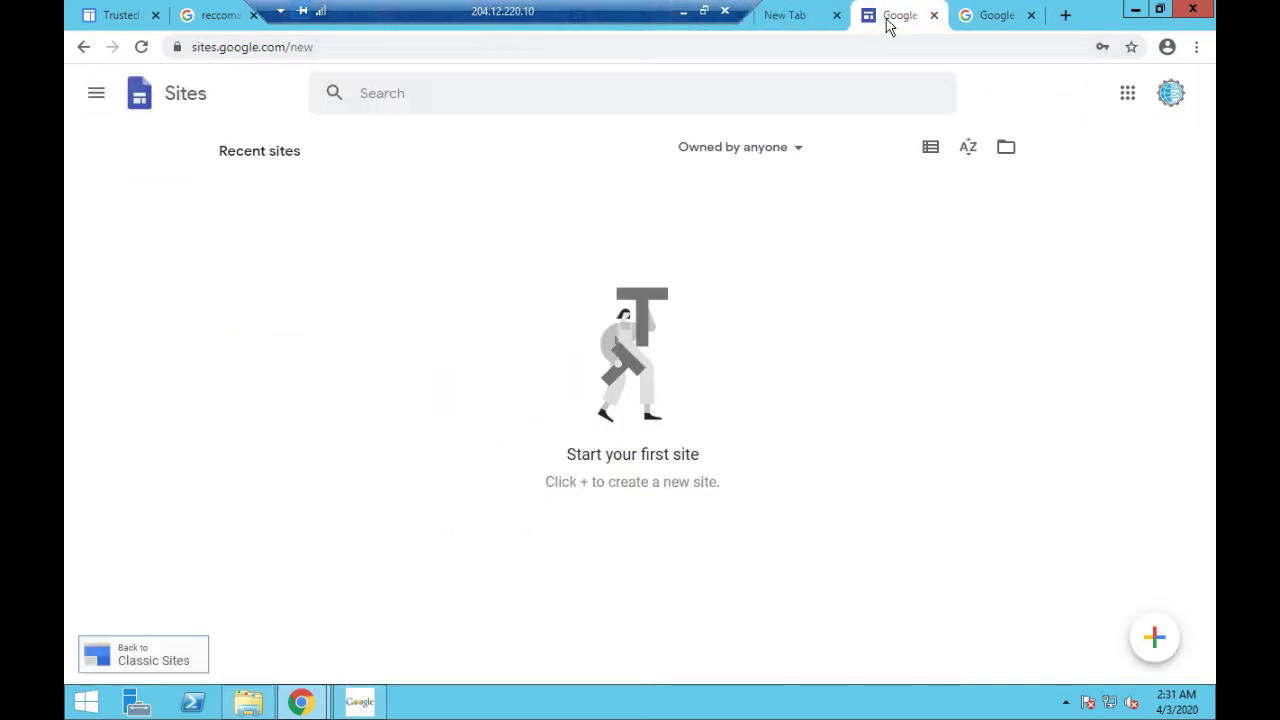
Step: Pick the Google account to sign in with from the account chooser
click(972, 22)
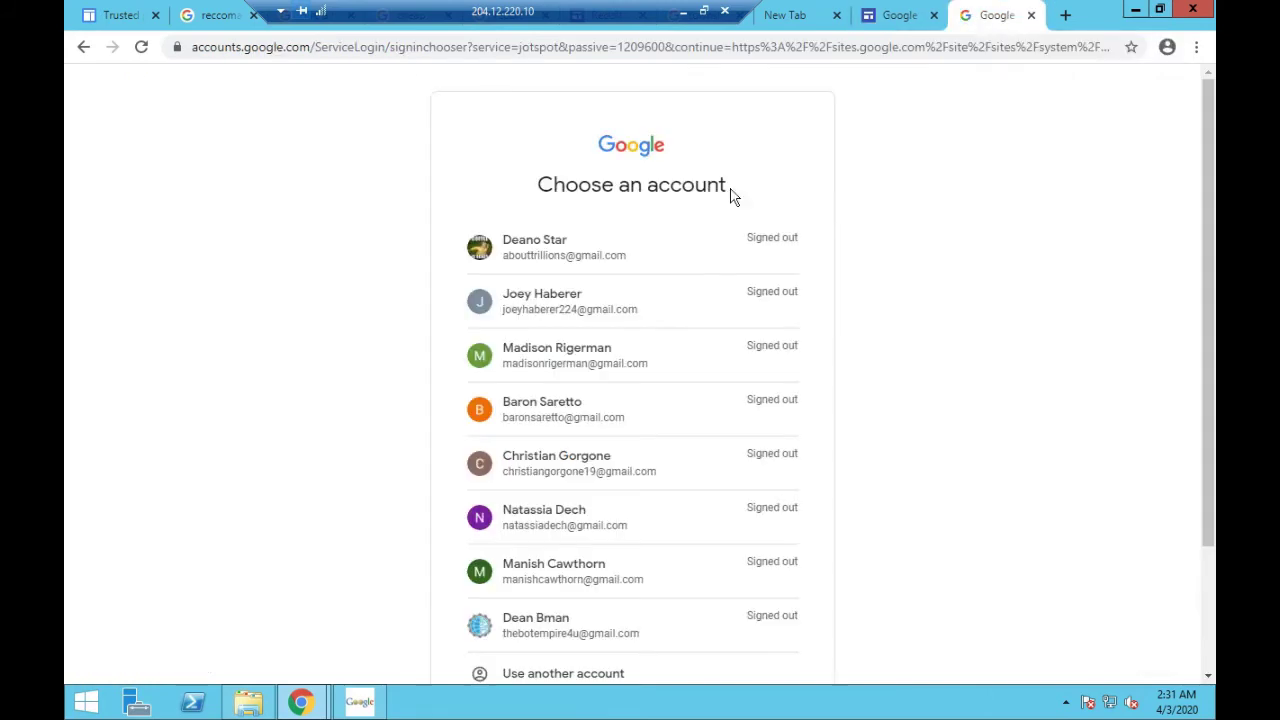
click(553, 625)
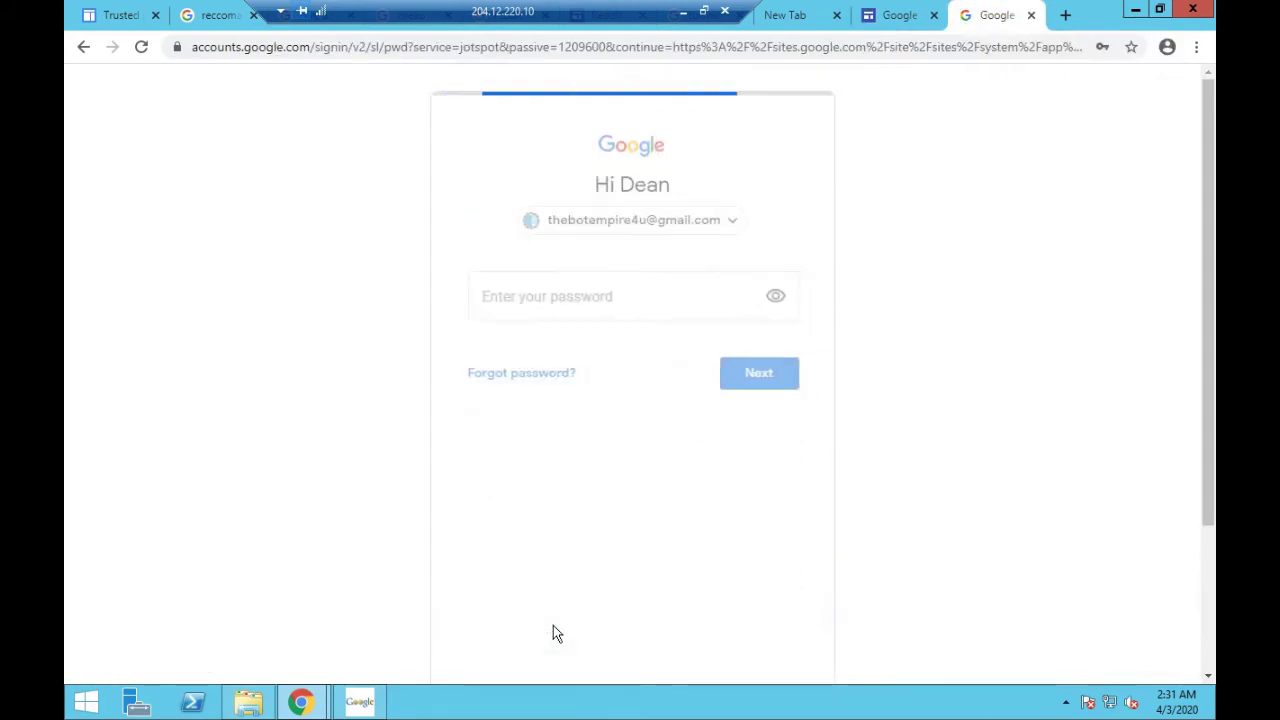
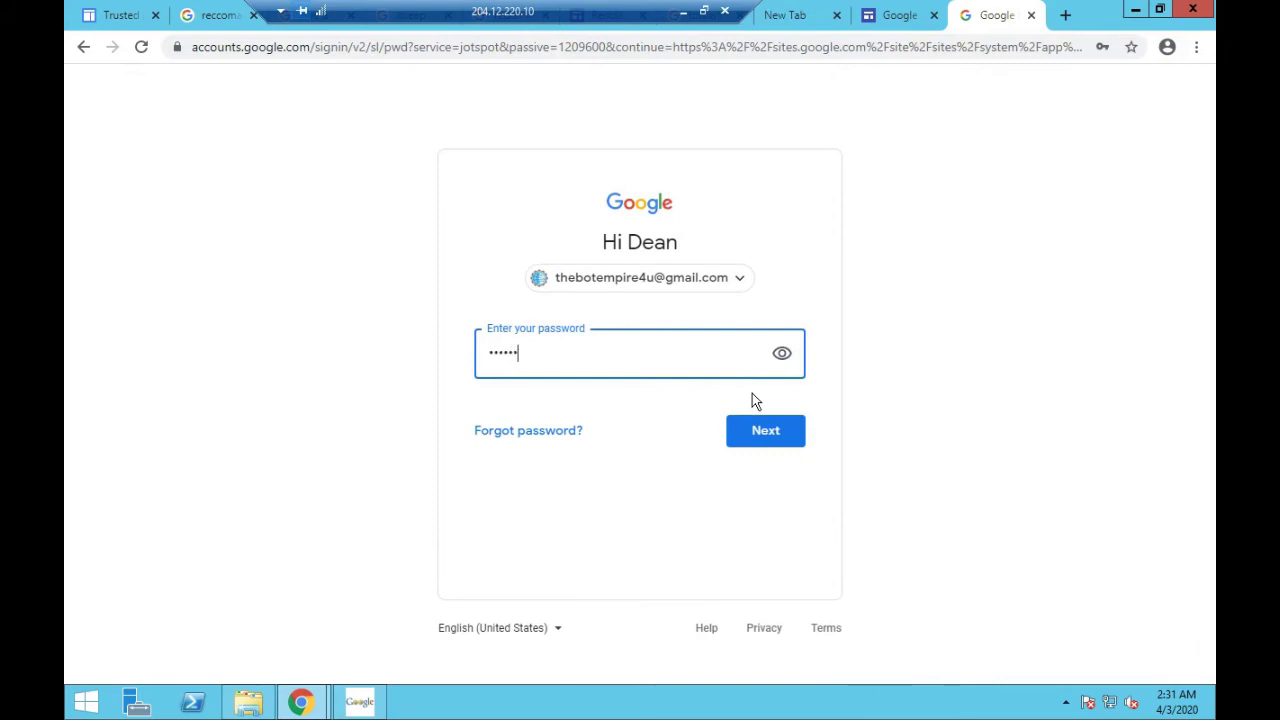
Step: Sign in to the account and choose the Iceberg theme for the new site
key(Return)
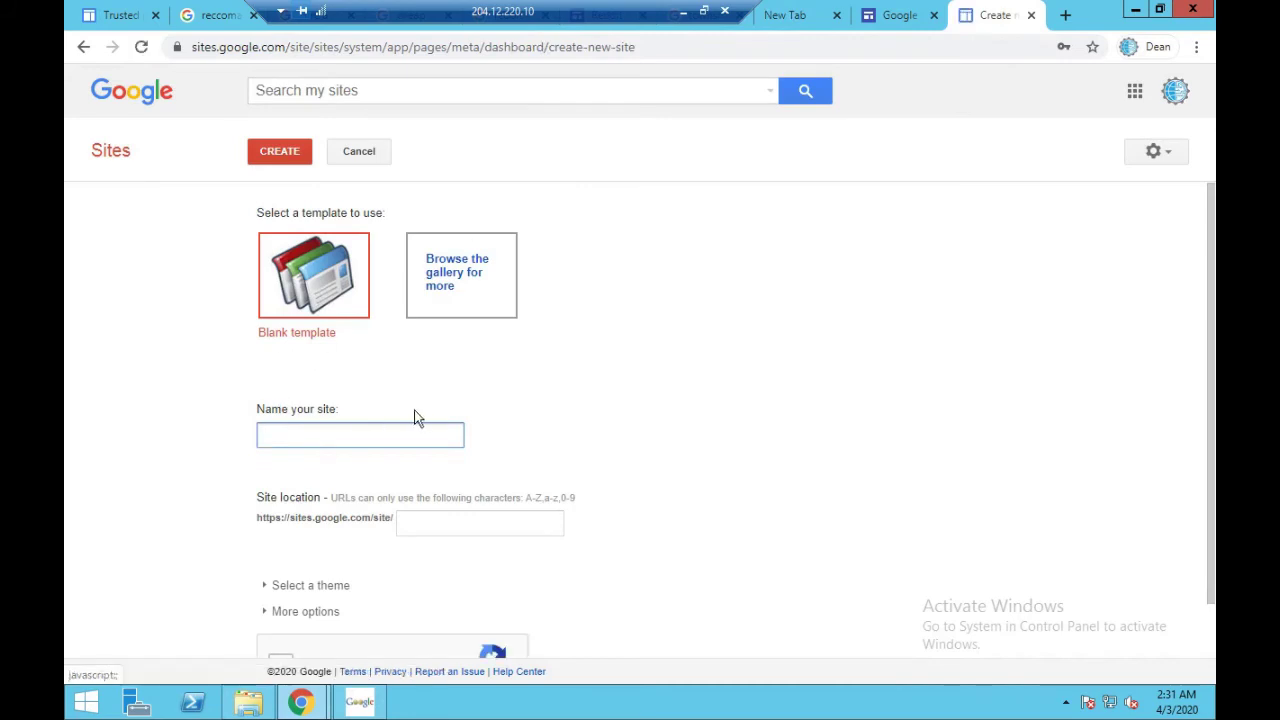
scroll(349, 339, down, 1)
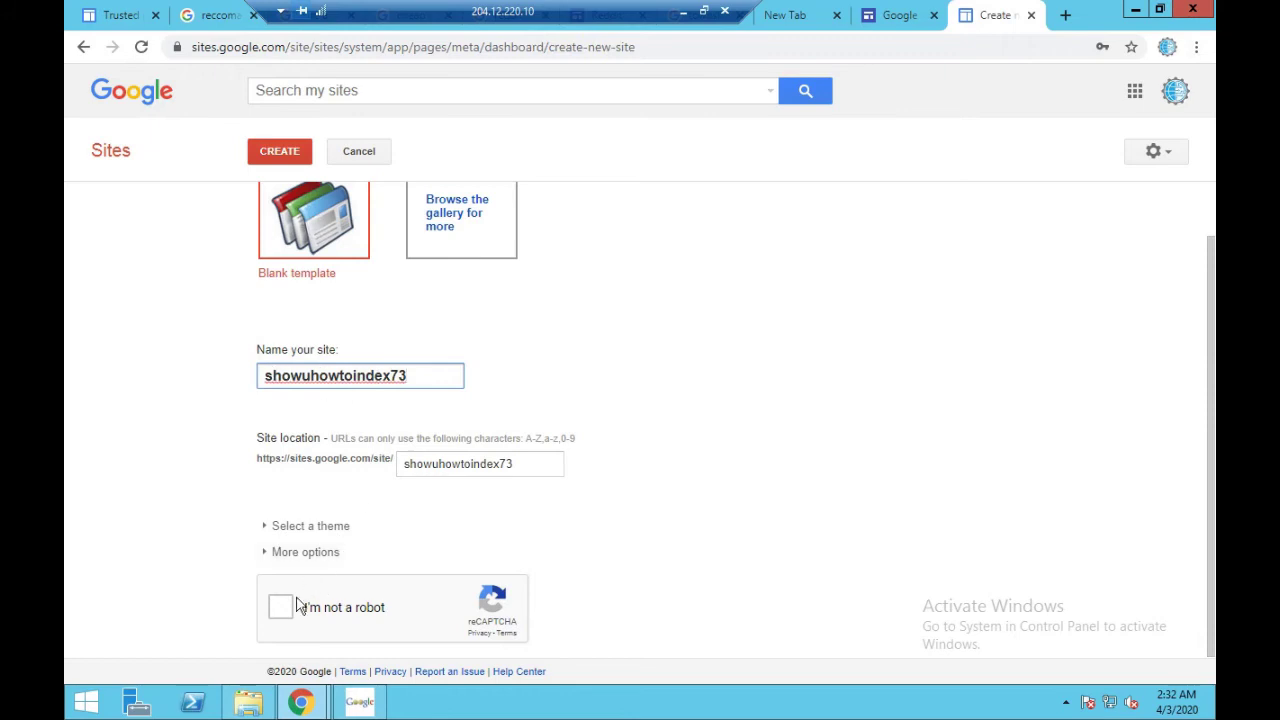
click(310, 526)
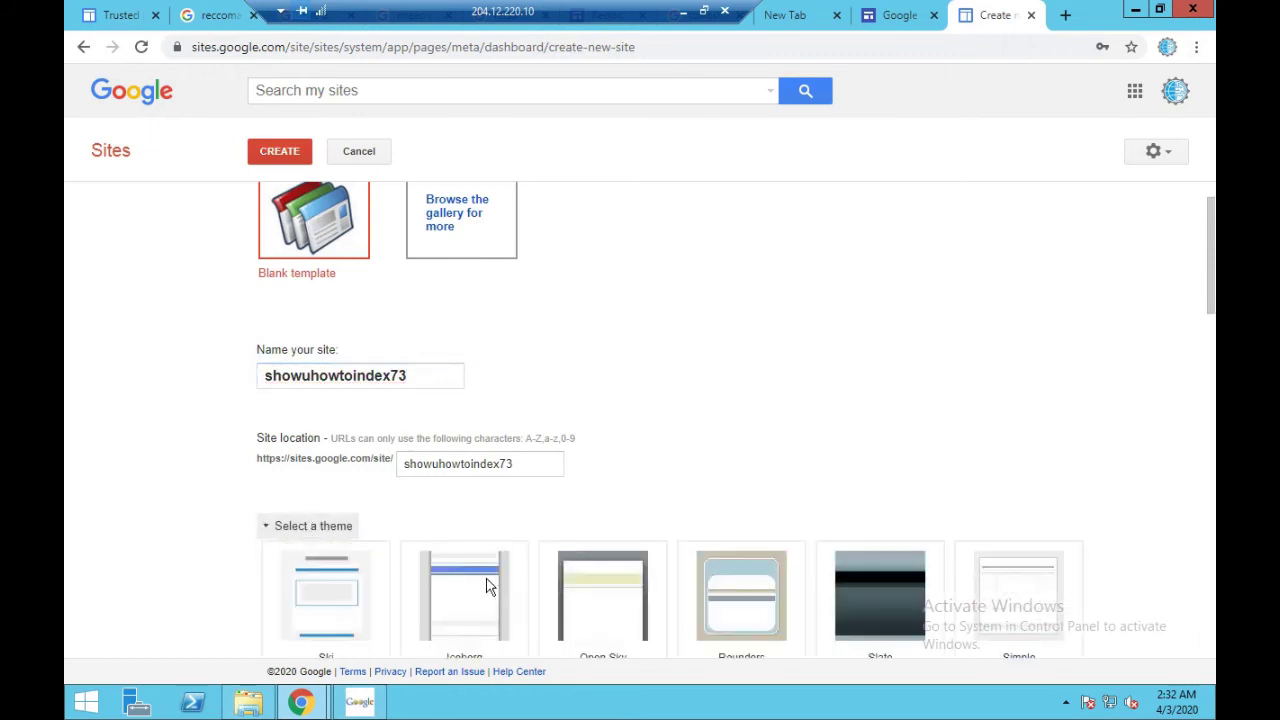
click(474, 575)
scroll(614, 380, down, 3)
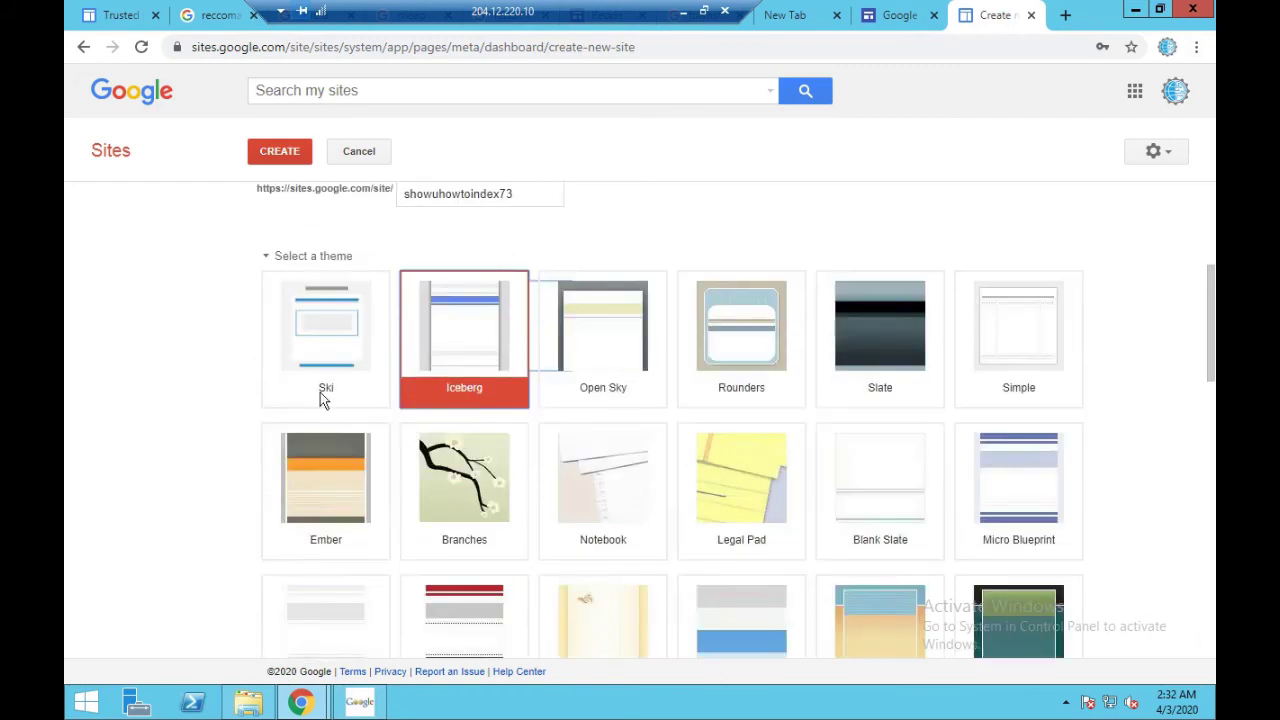
click(299, 256)
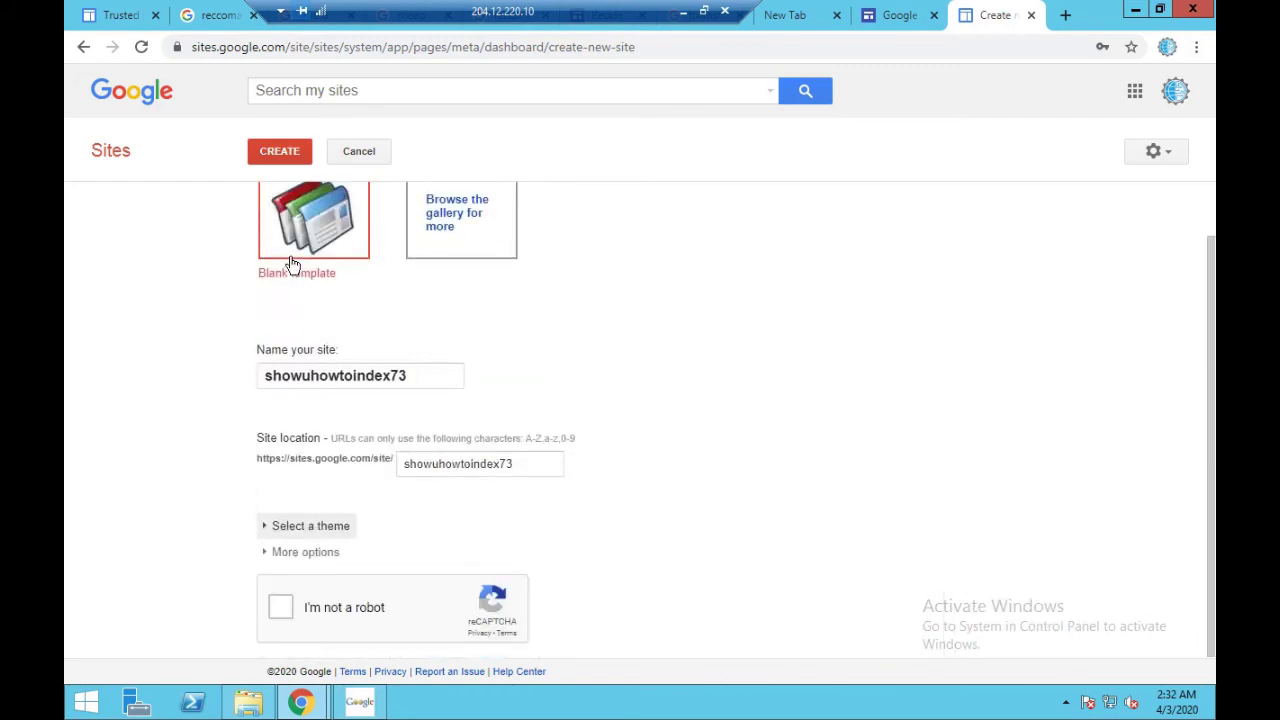
Step: Pass the reCAPTCHA check and create the showuhowtoindex73 site
click(281, 608)
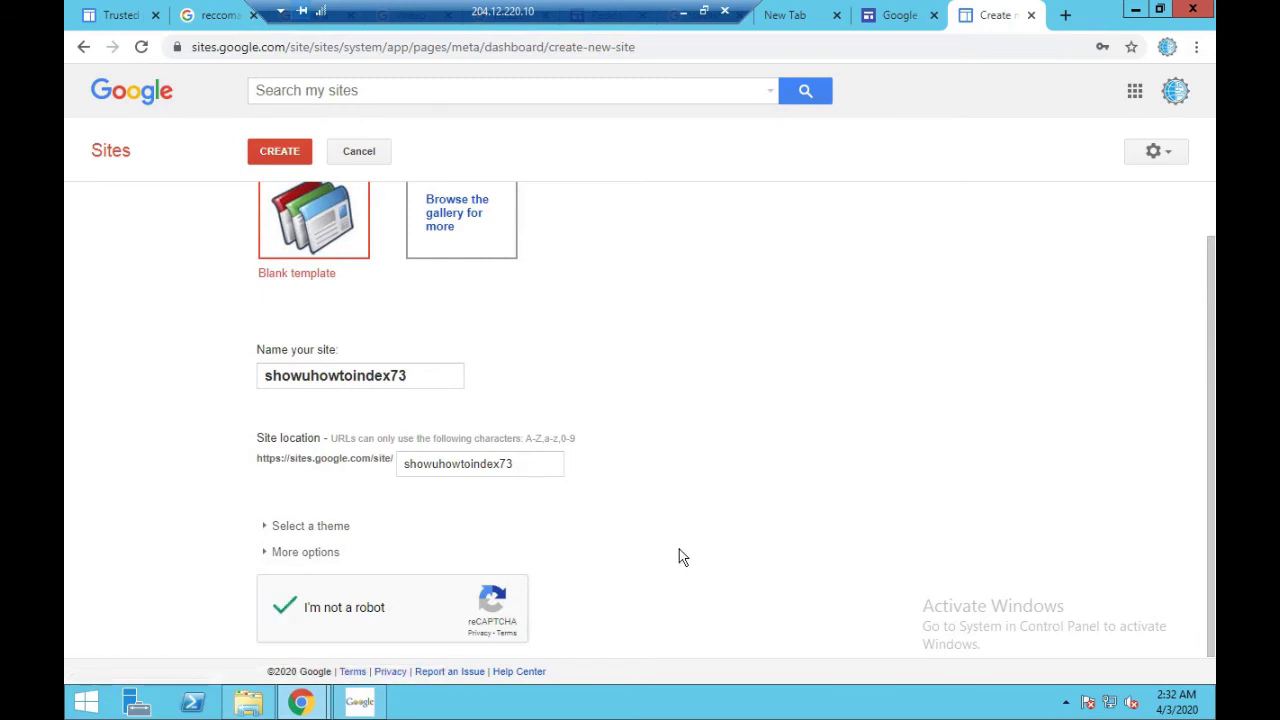
scroll(330, 198, up, 1)
click(280, 152)
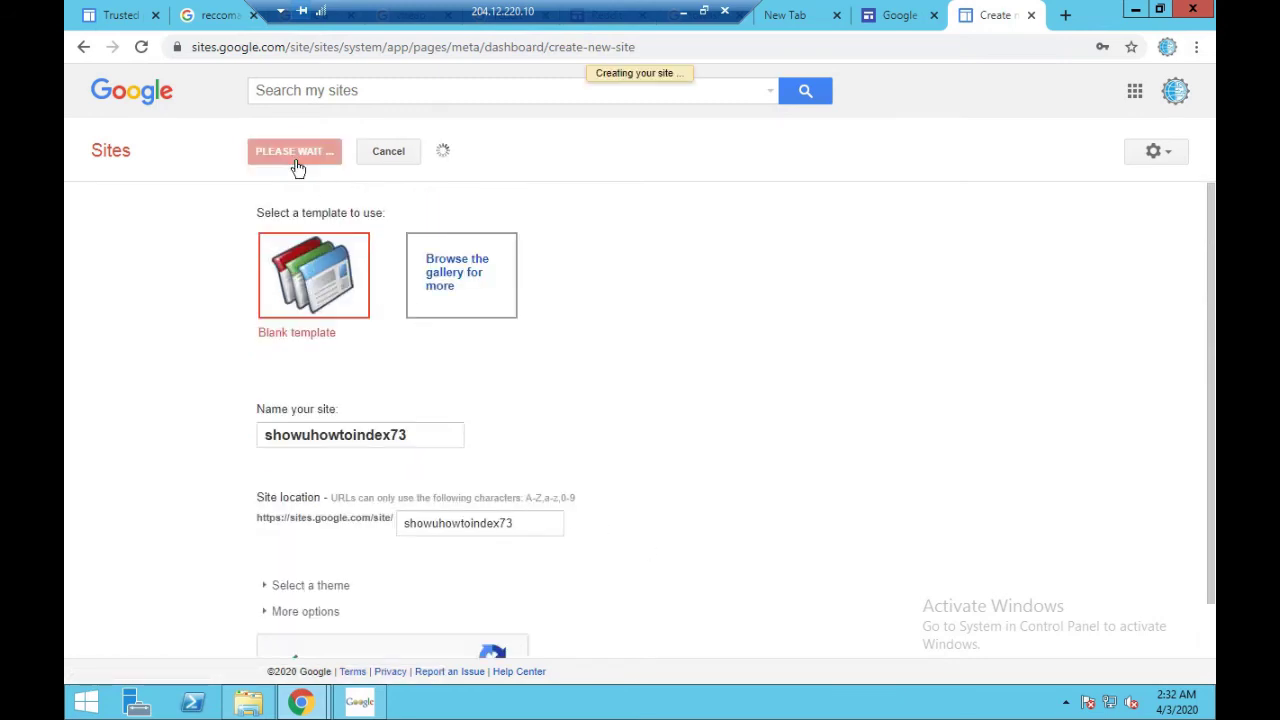
Step: In a new tab, search 'how to index your site' and open Neil Patel's instant-indexing article
click(1065, 16)
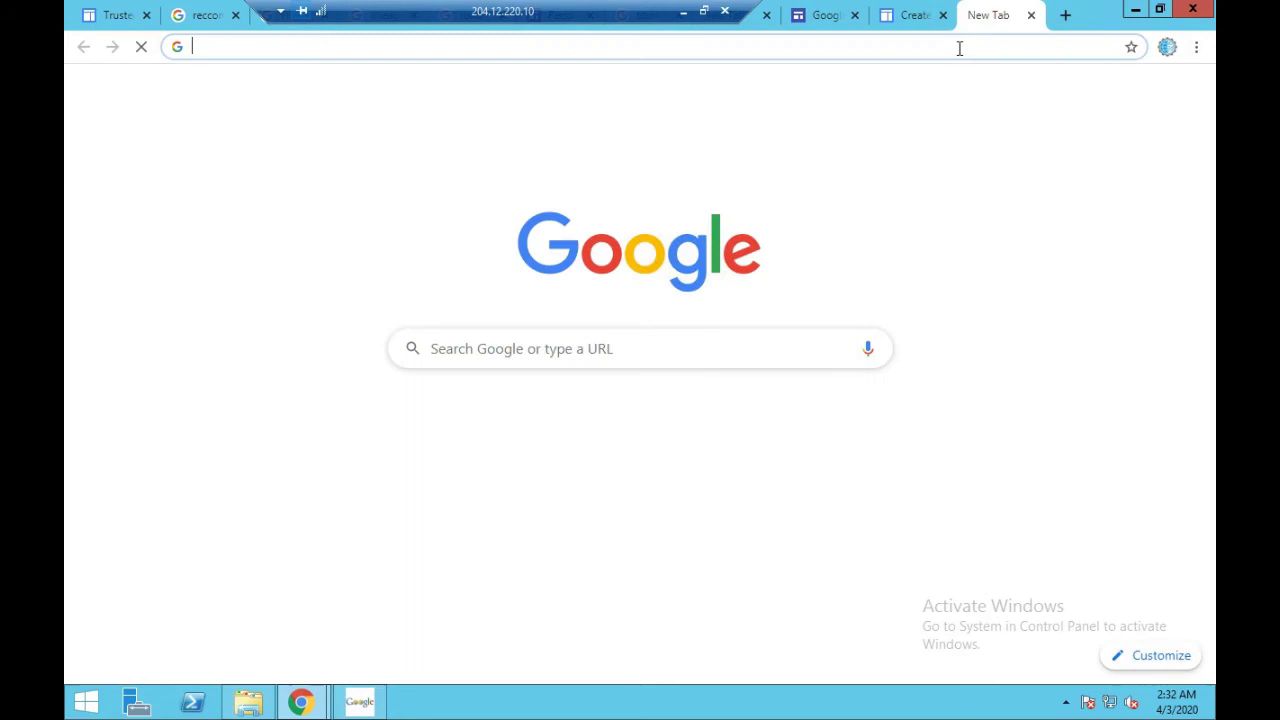
text(how )
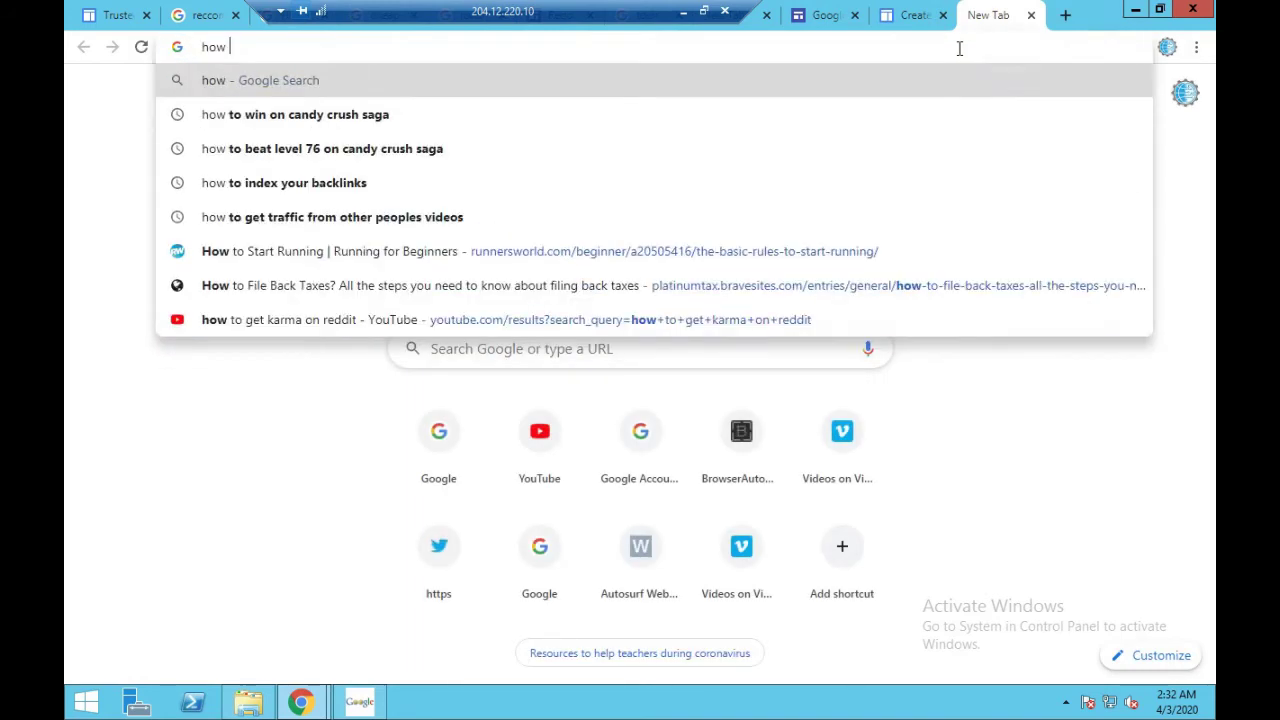
text(to index your site)
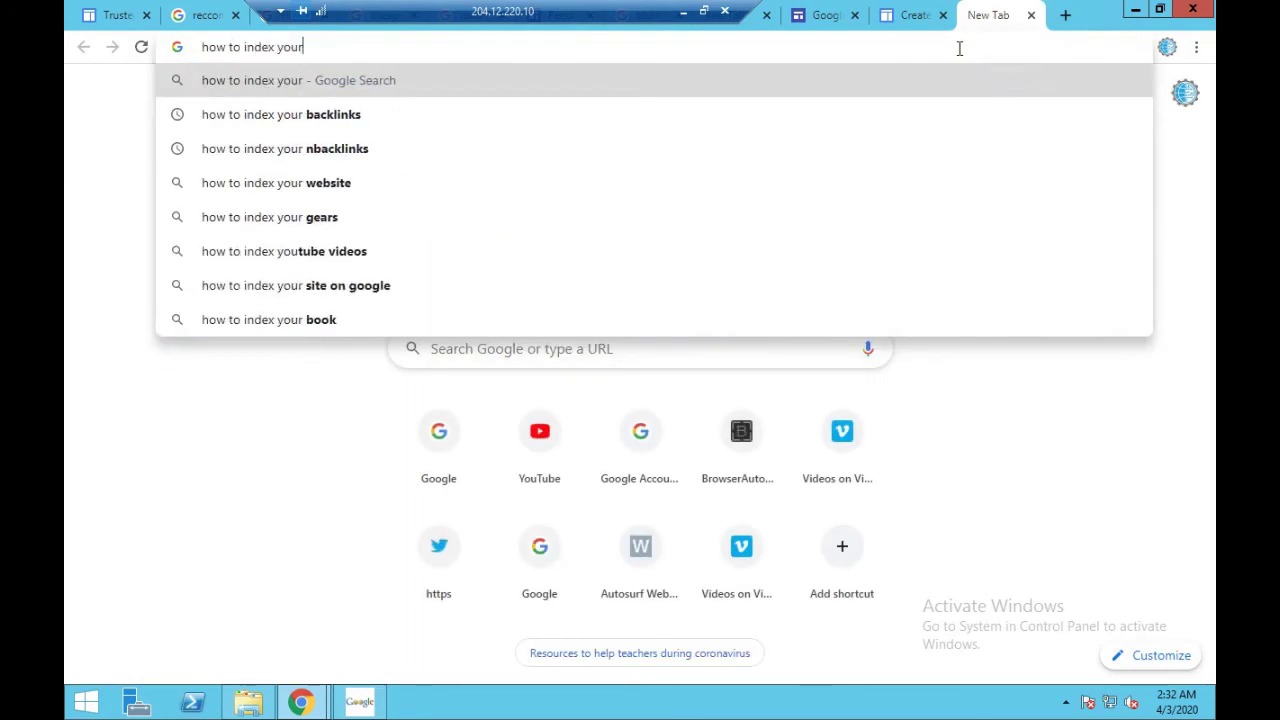
key(Return)
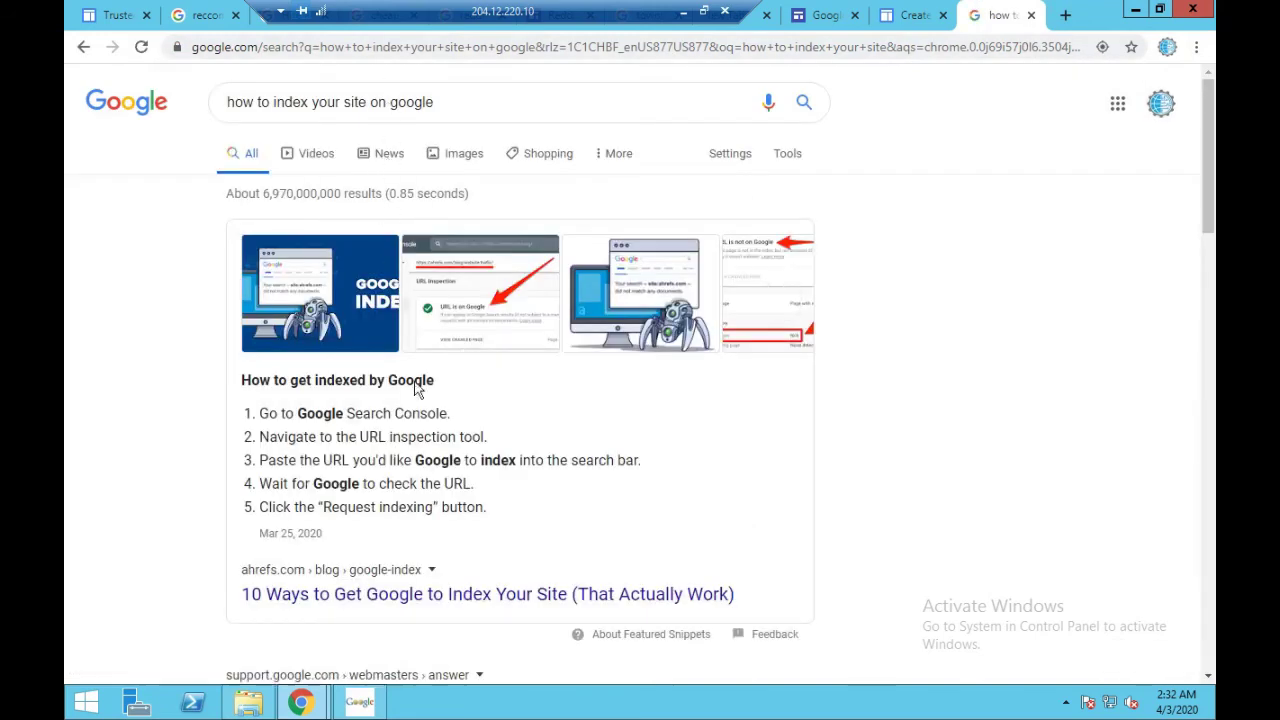
scroll(415, 463, down, 1)
scroll(415, 463, down, 3)
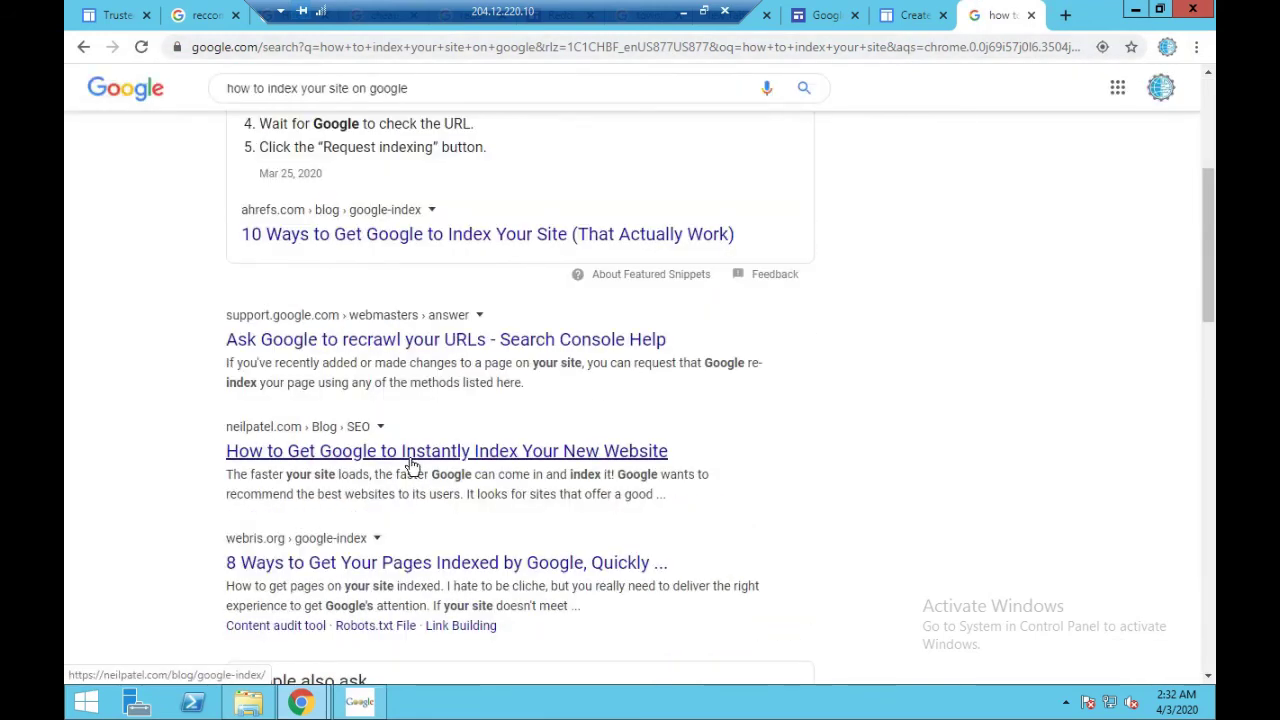
click(407, 456)
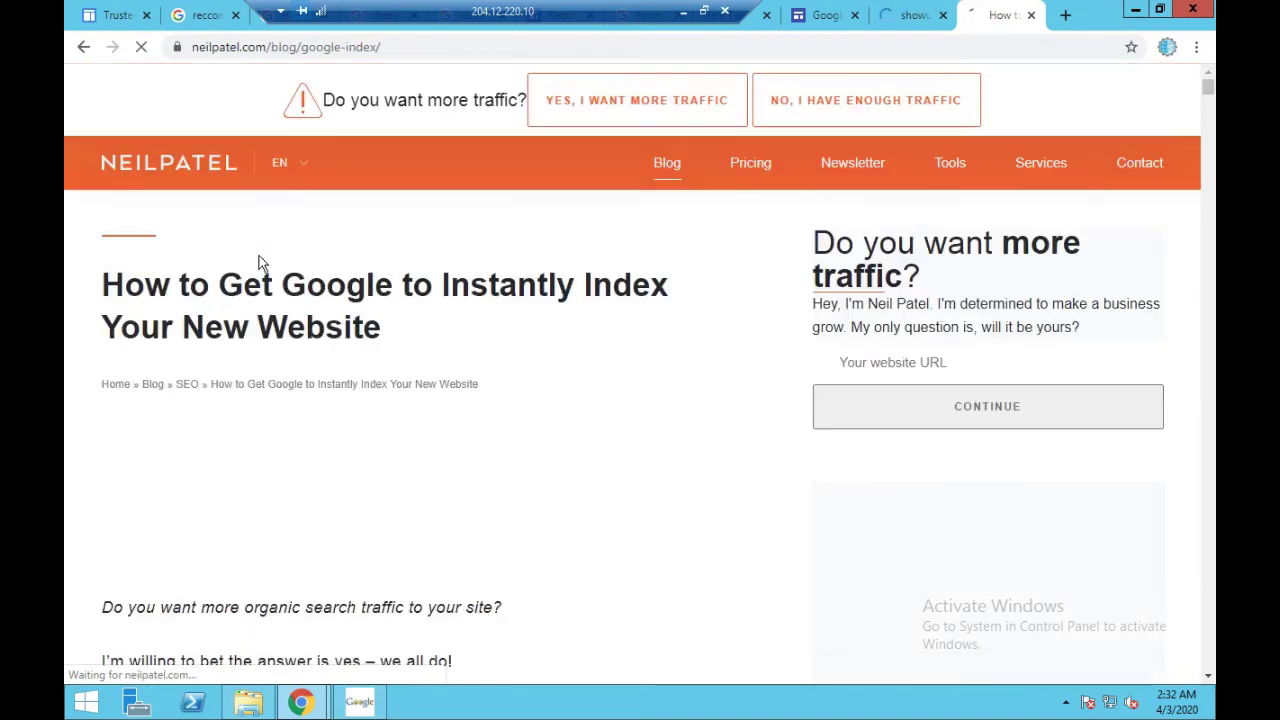
Step: Select the article's opening paragraphs and copy them
scroll(249, 311, down, 4)
drag(103, 374, 287, 441)
scroll(288, 445, down, 7)
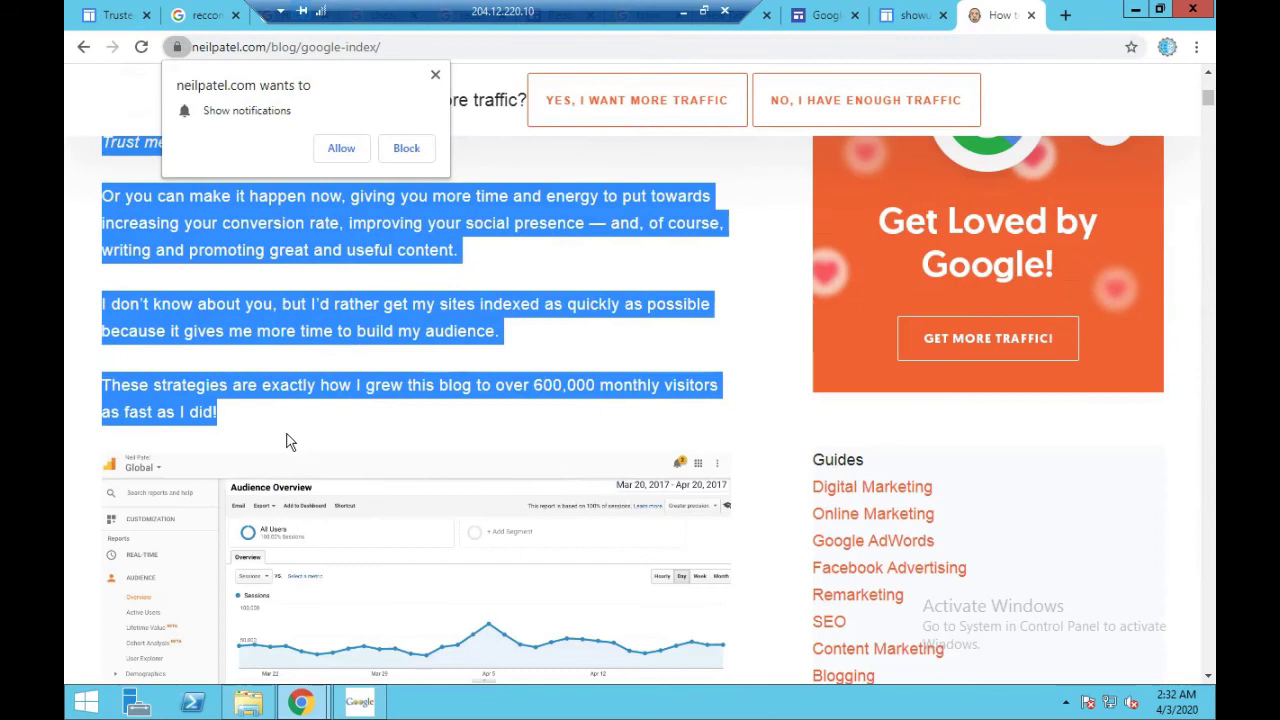
drag(395, 378, 726, 414)
click(733, 388)
right_click(630, 365)
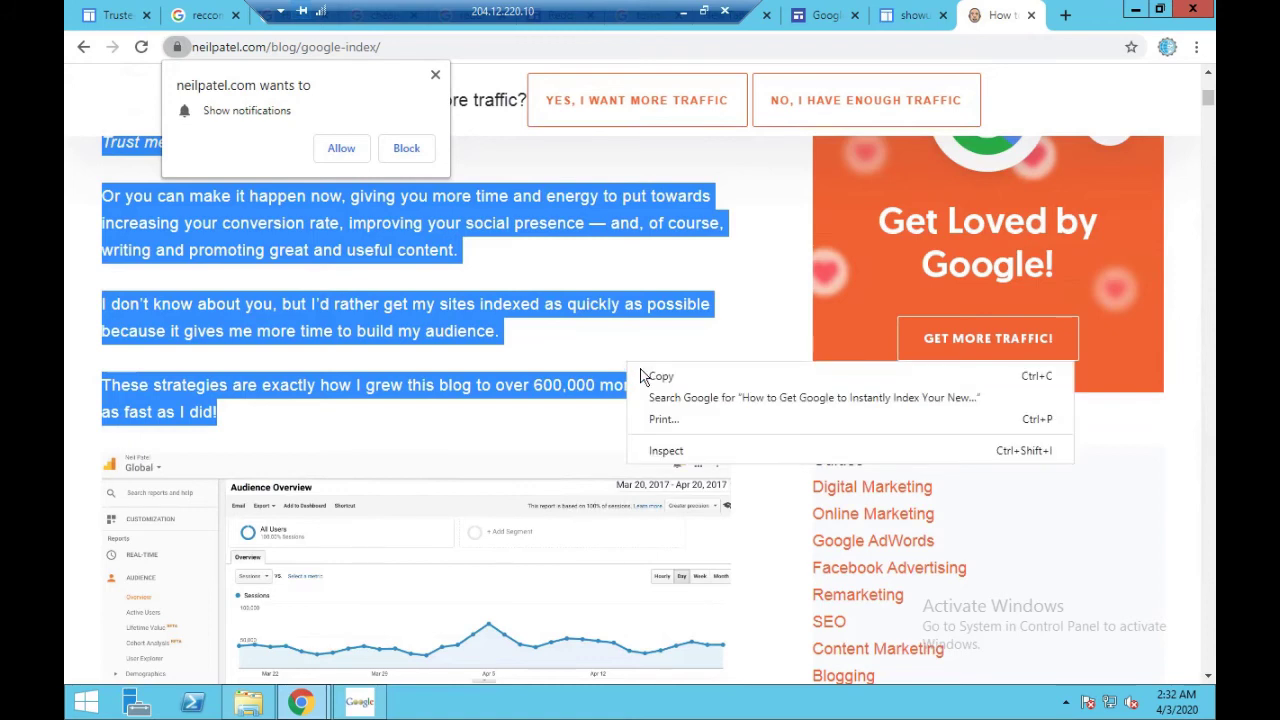
click(660, 376)
scroll(640, 300, up, 2)
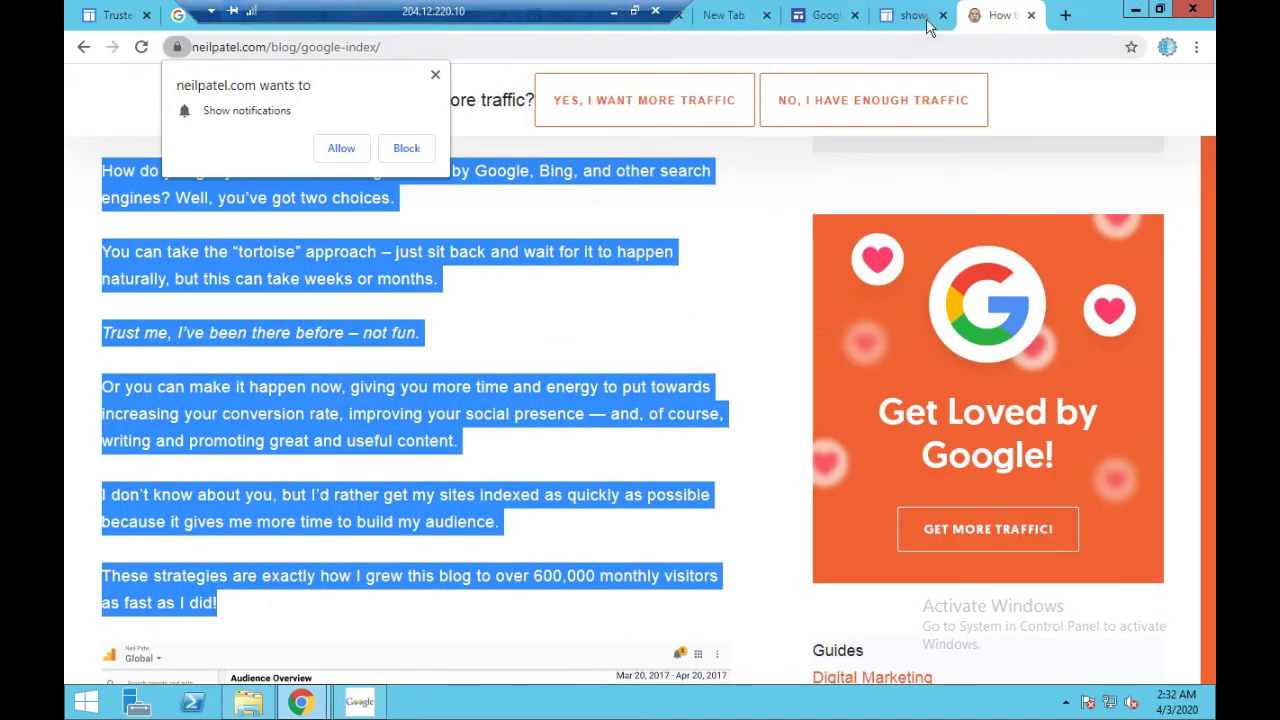
Step: Paste the indexing article into the showuhowtoindex73 Home page body and save it
click(926, 22)
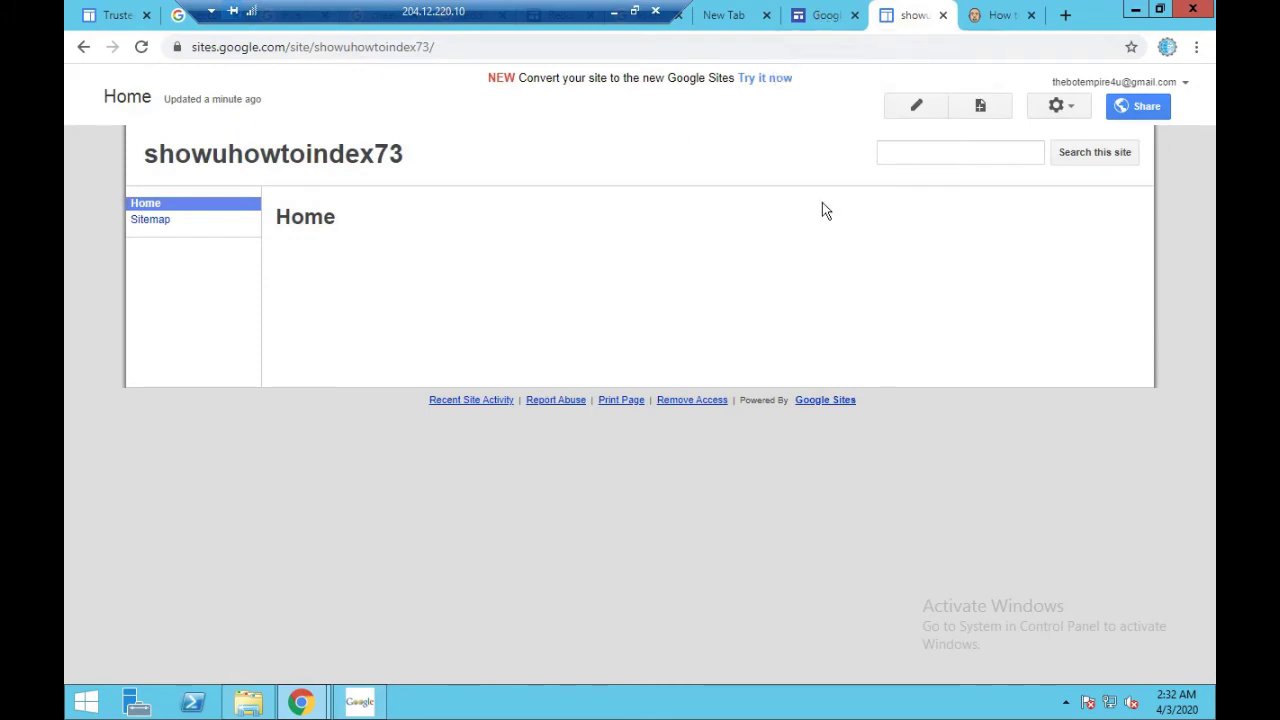
click(912, 112)
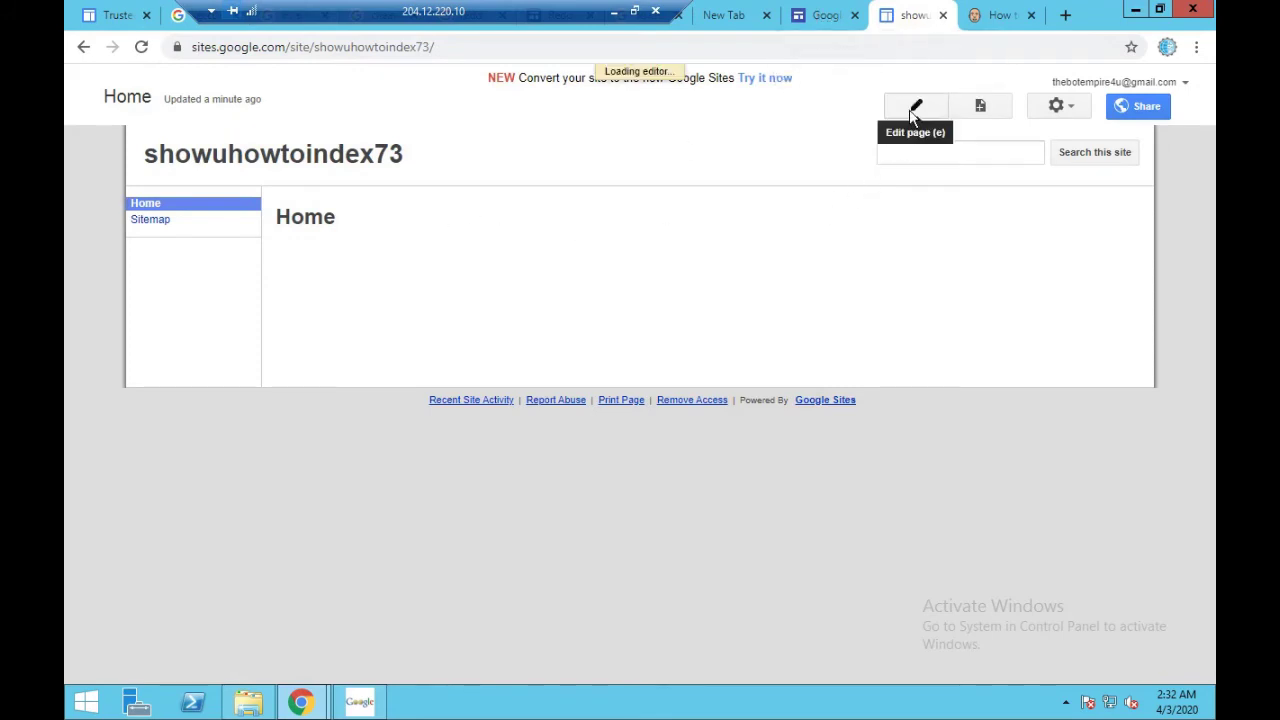
click(372, 322)
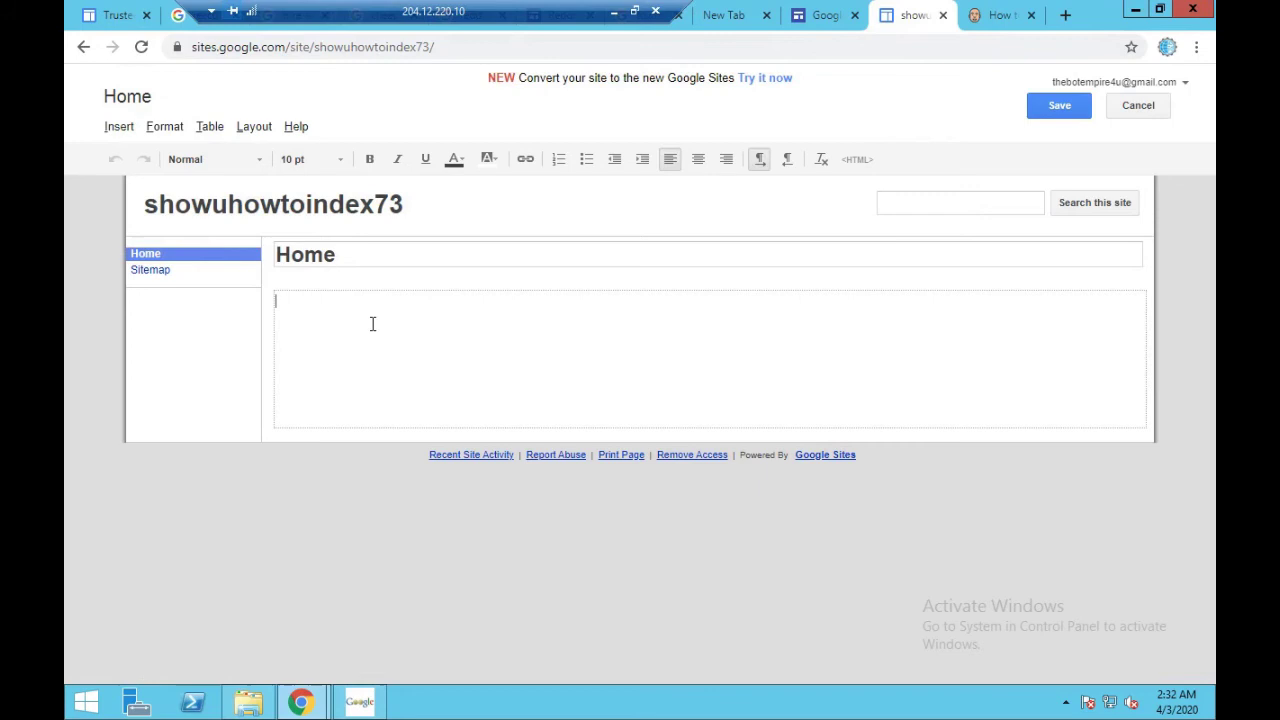
key(ctrl+v)
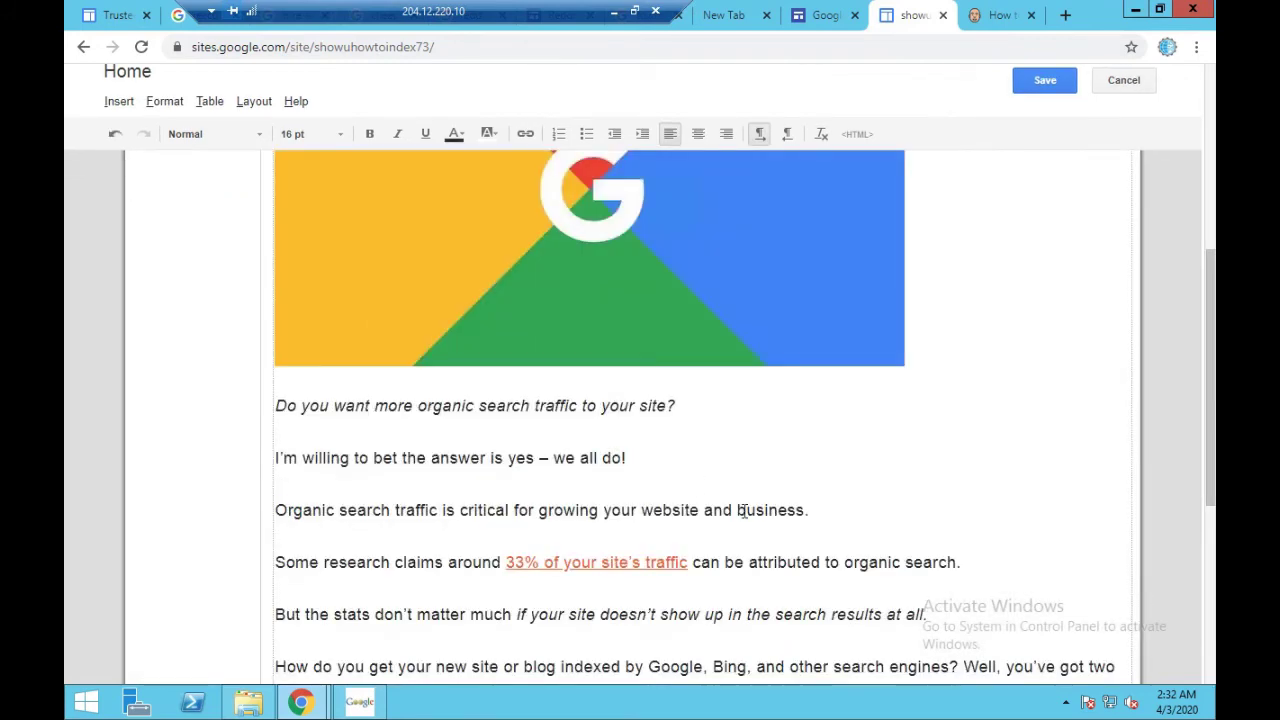
scroll(744, 511, up, 5)
click(360, 259)
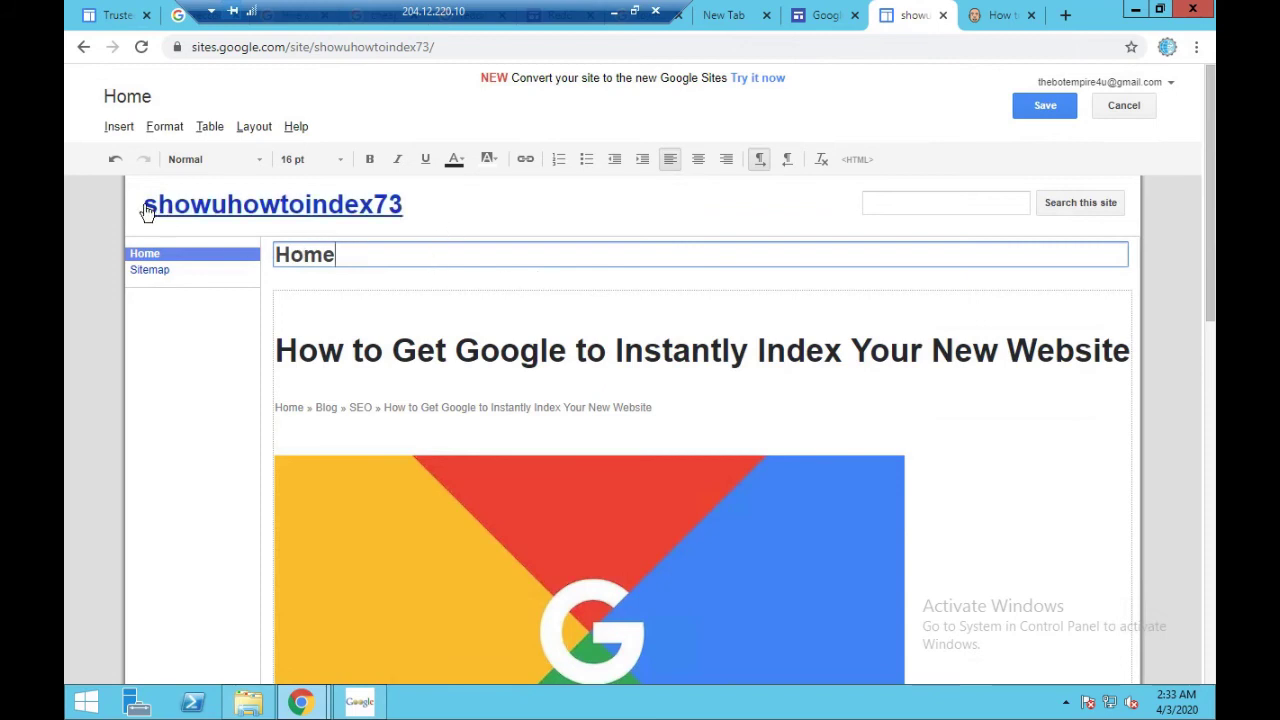
click(1062, 111)
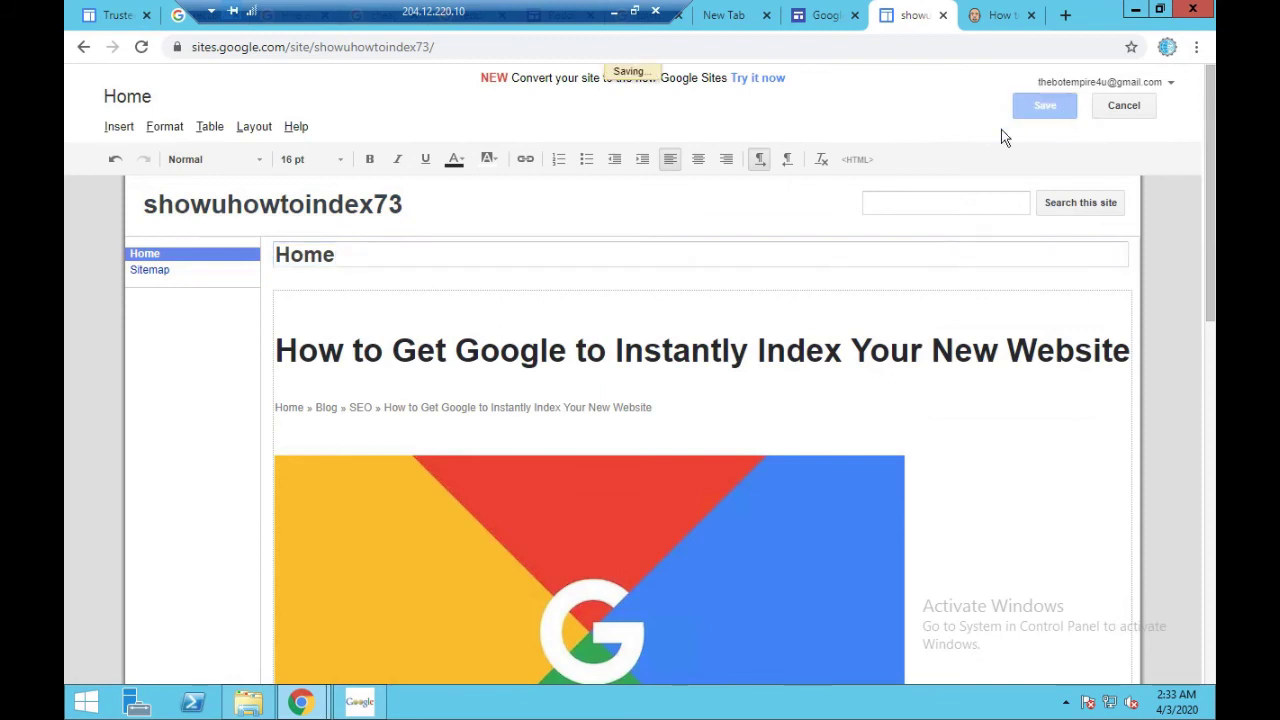
Step: Copy the site's share link from Sharing and Permissions settings
scroll(840, 189, down, 10)
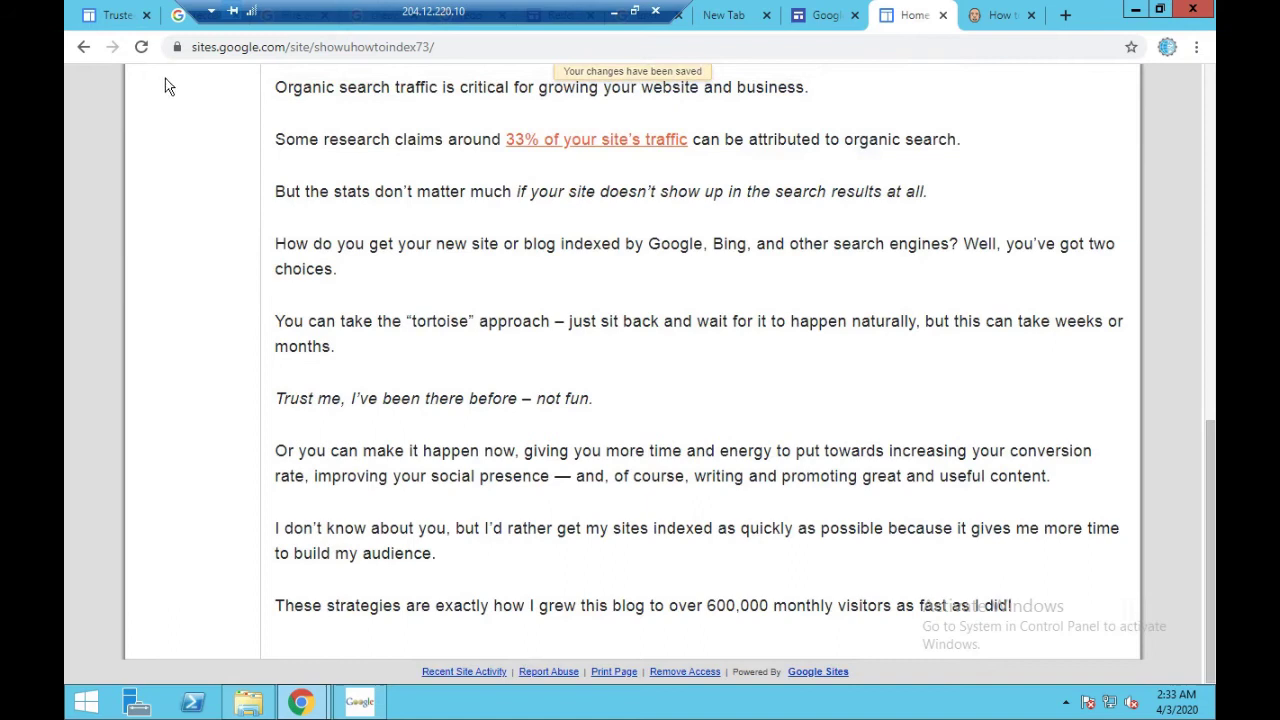
click(118, 15)
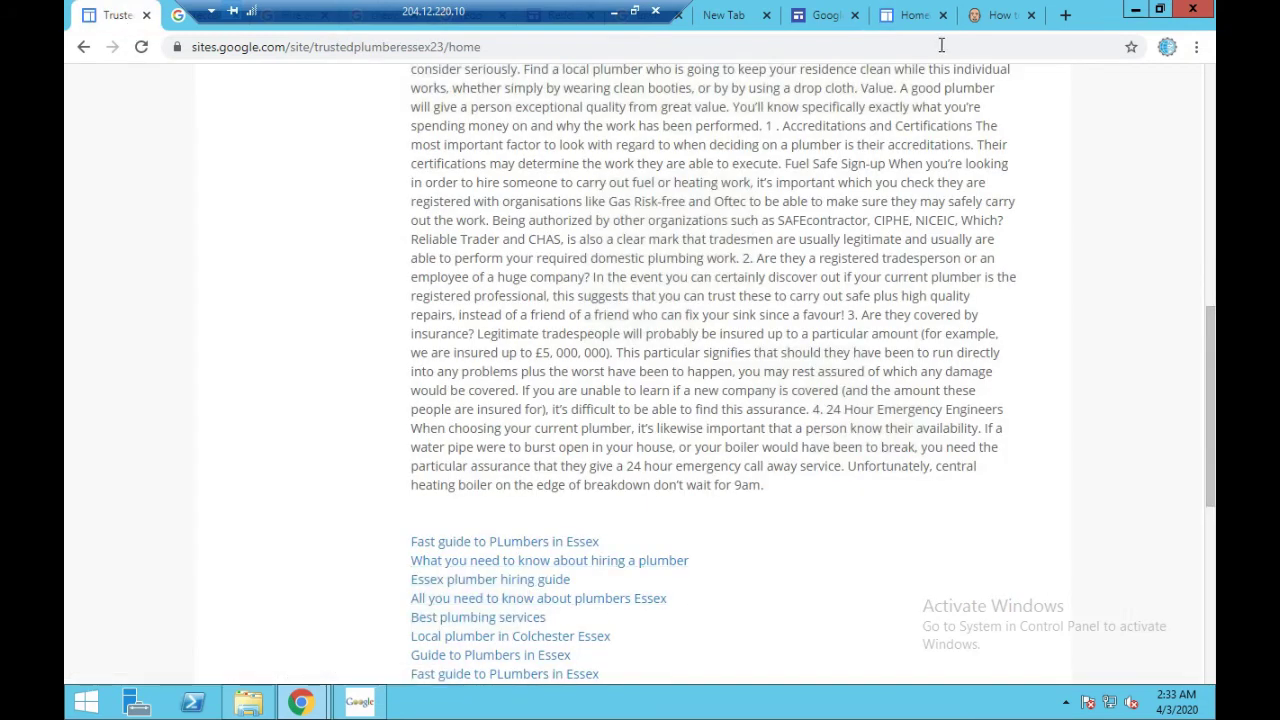
click(912, 15)
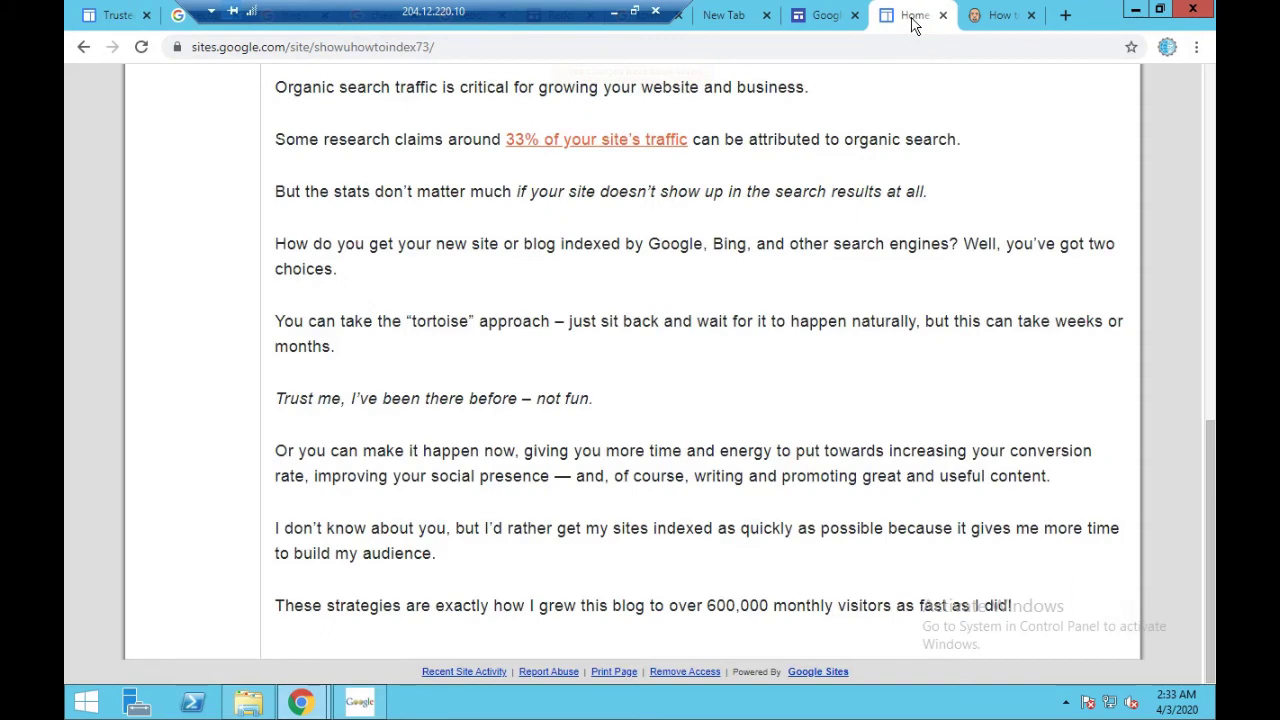
scroll(939, 400, up, 8)
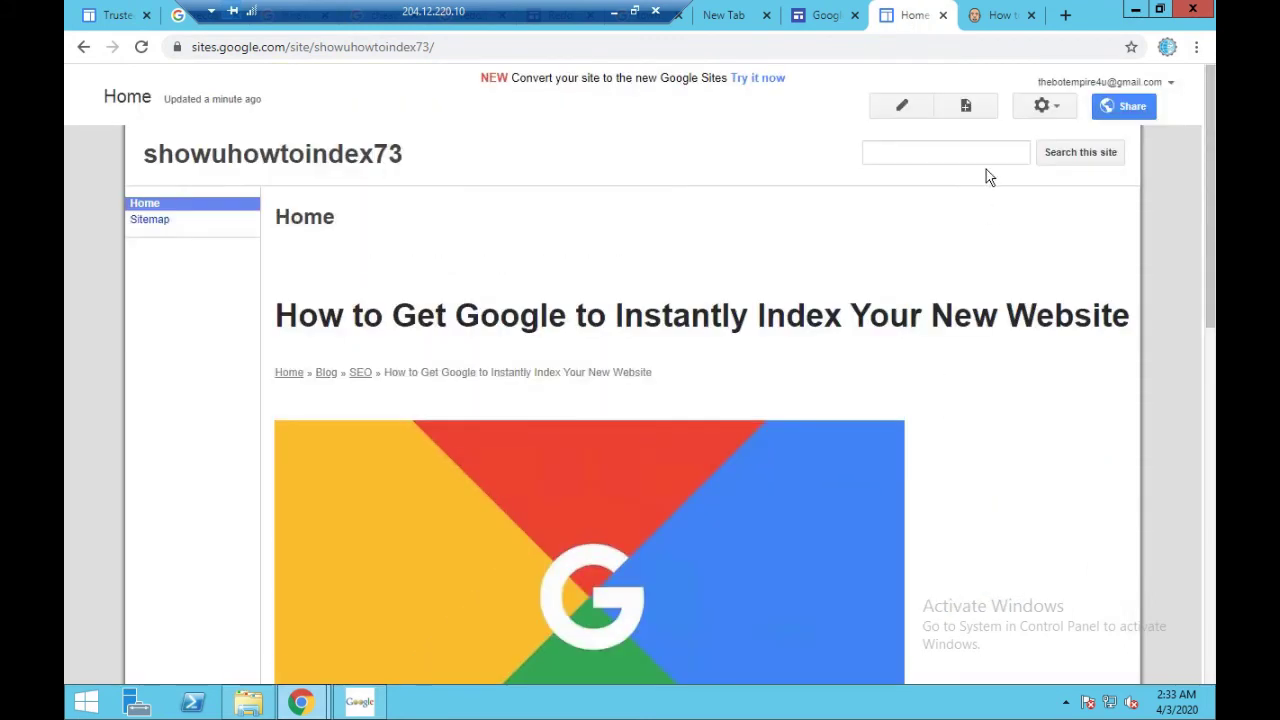
click(1062, 110)
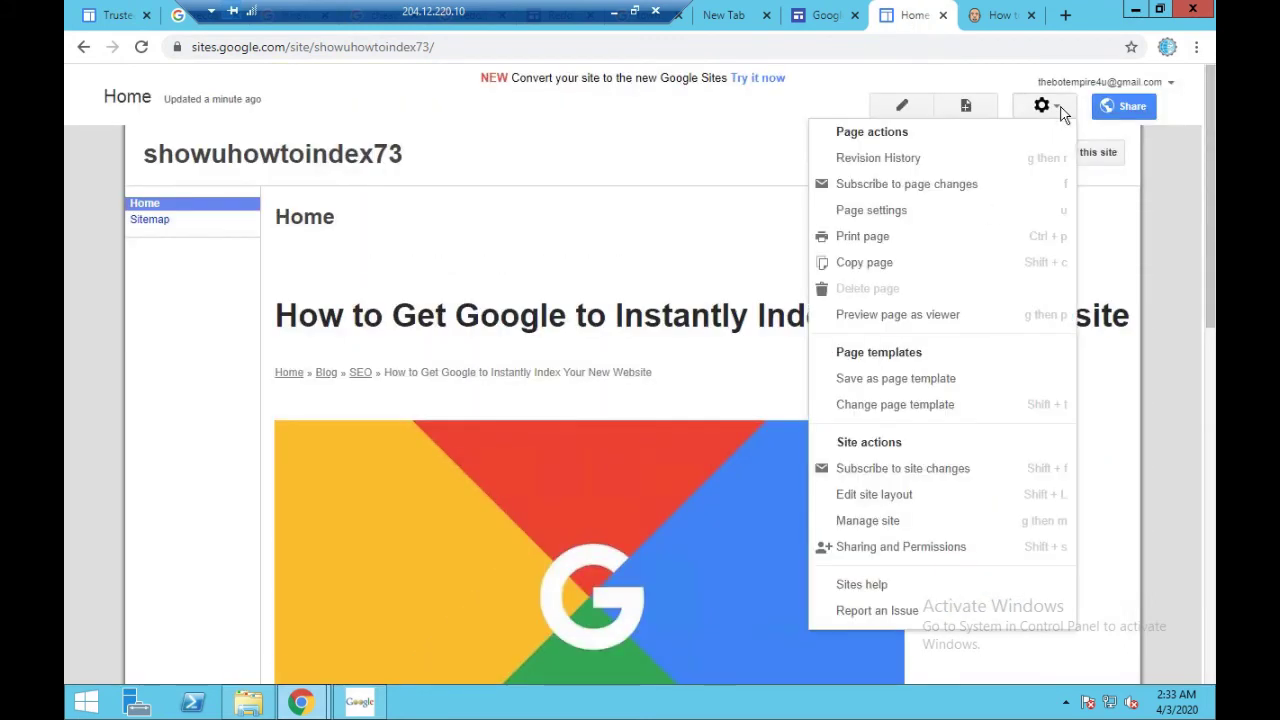
click(1113, 105)
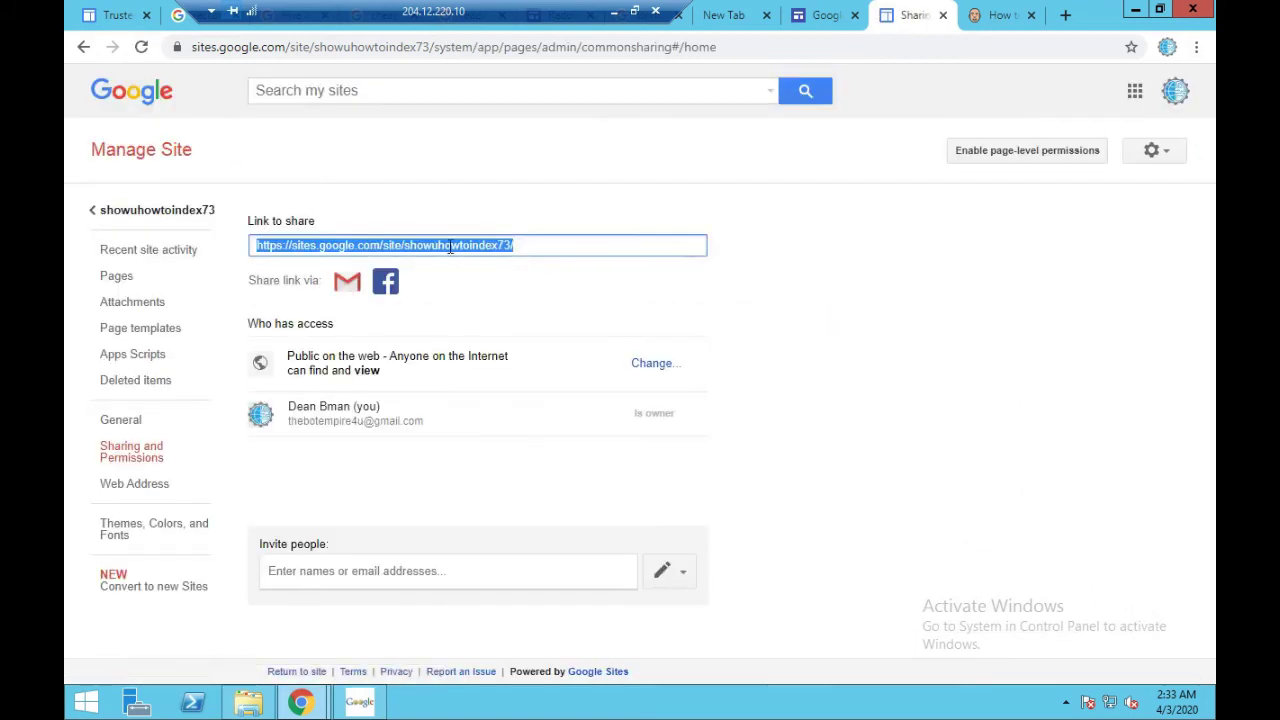
right_click(450, 252)
click(463, 262)
Step: Search 'google search console' in a new tab and open its Overview via Start now
click(1065, 15)
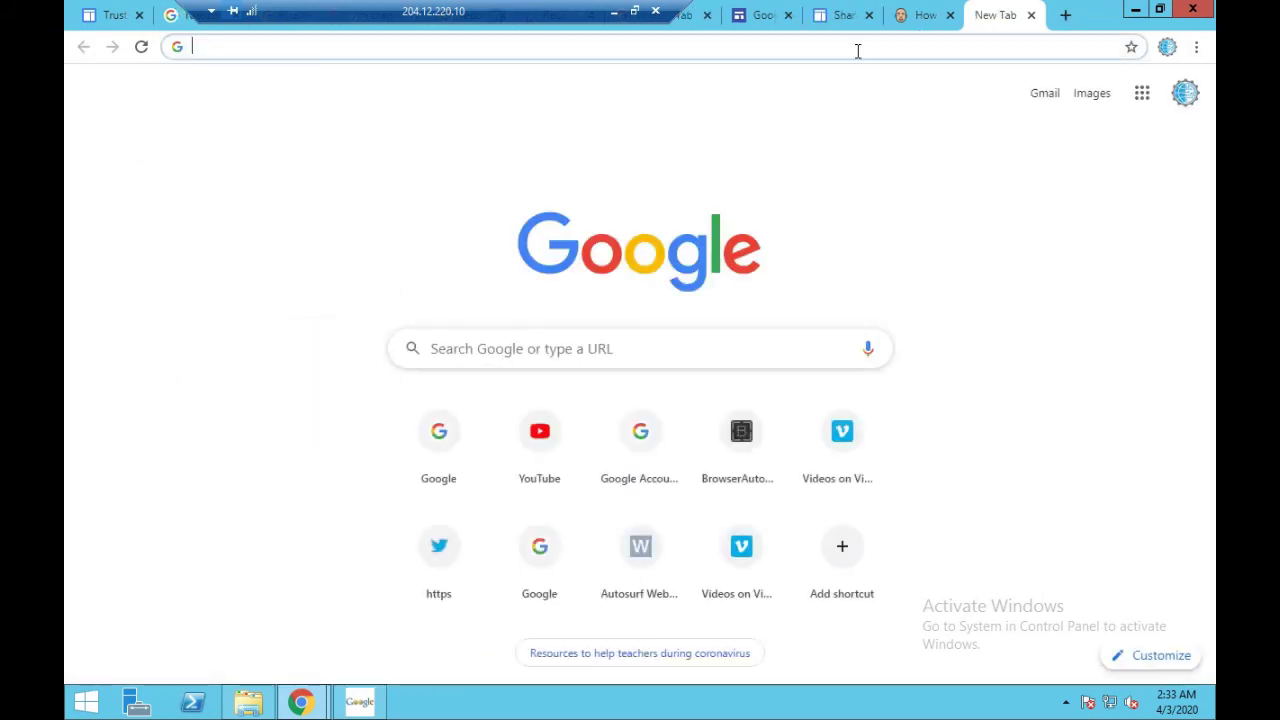
text(google )
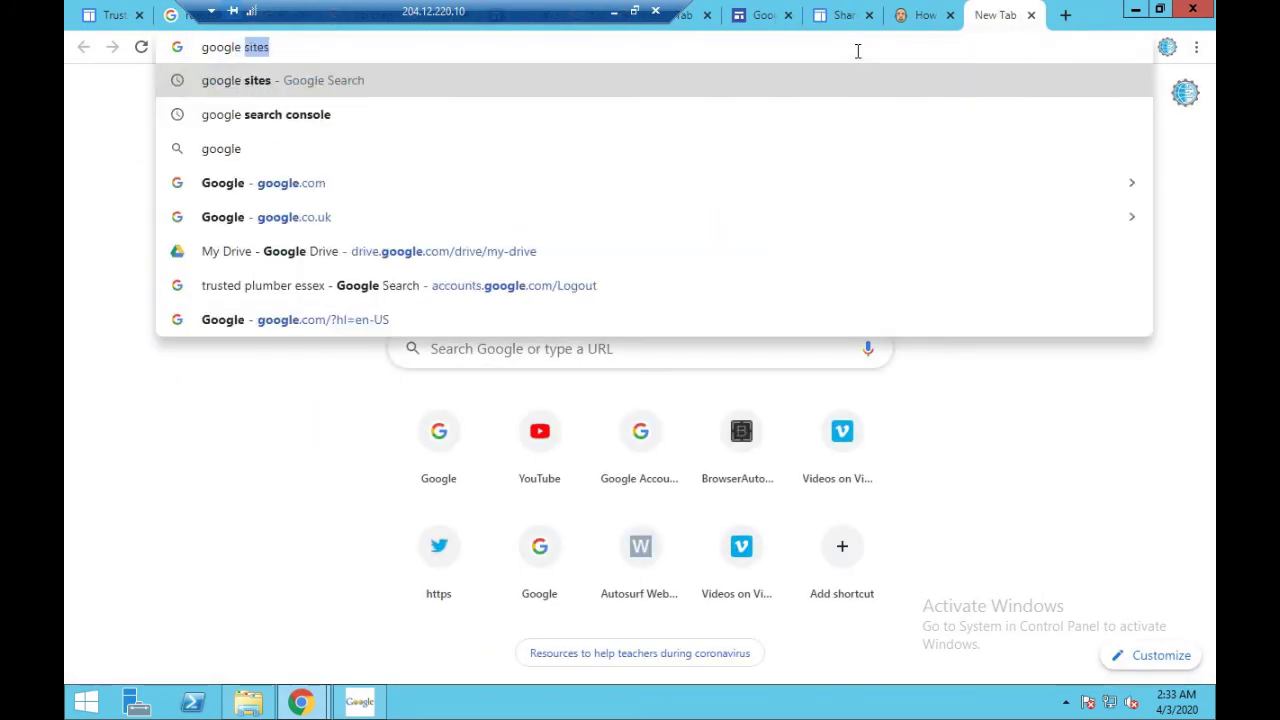
text(search co)
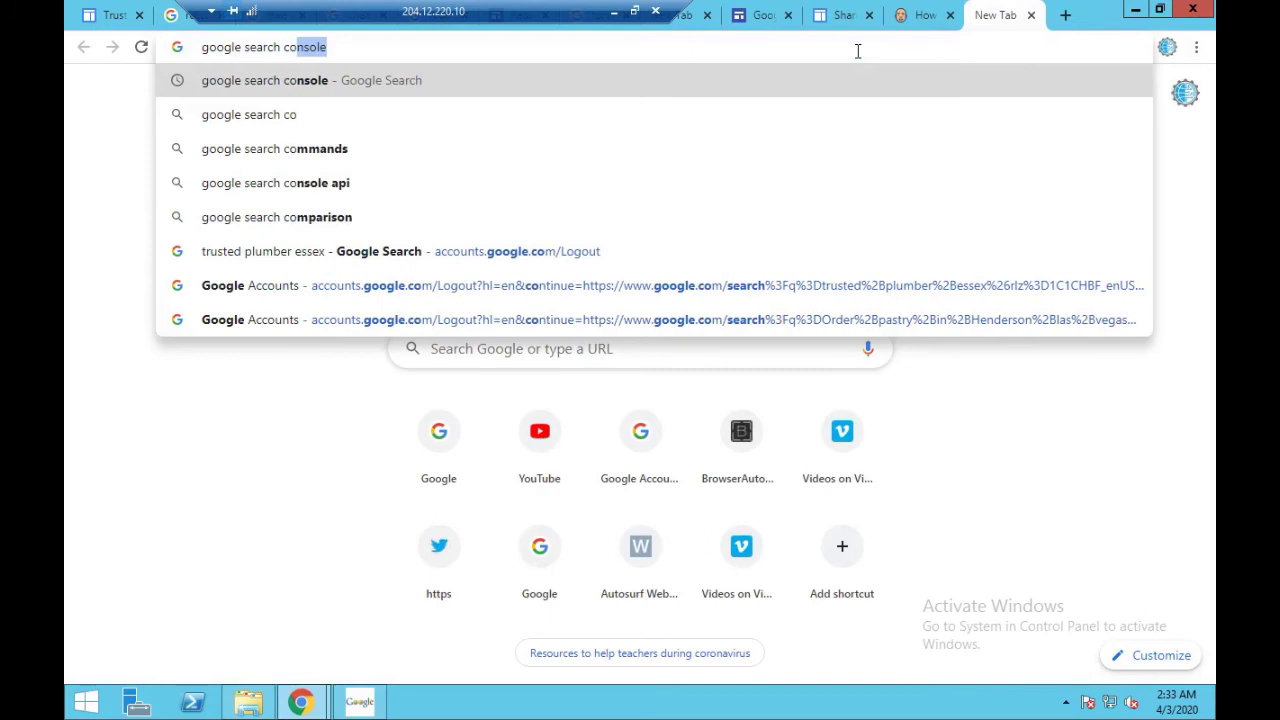
key(Return)
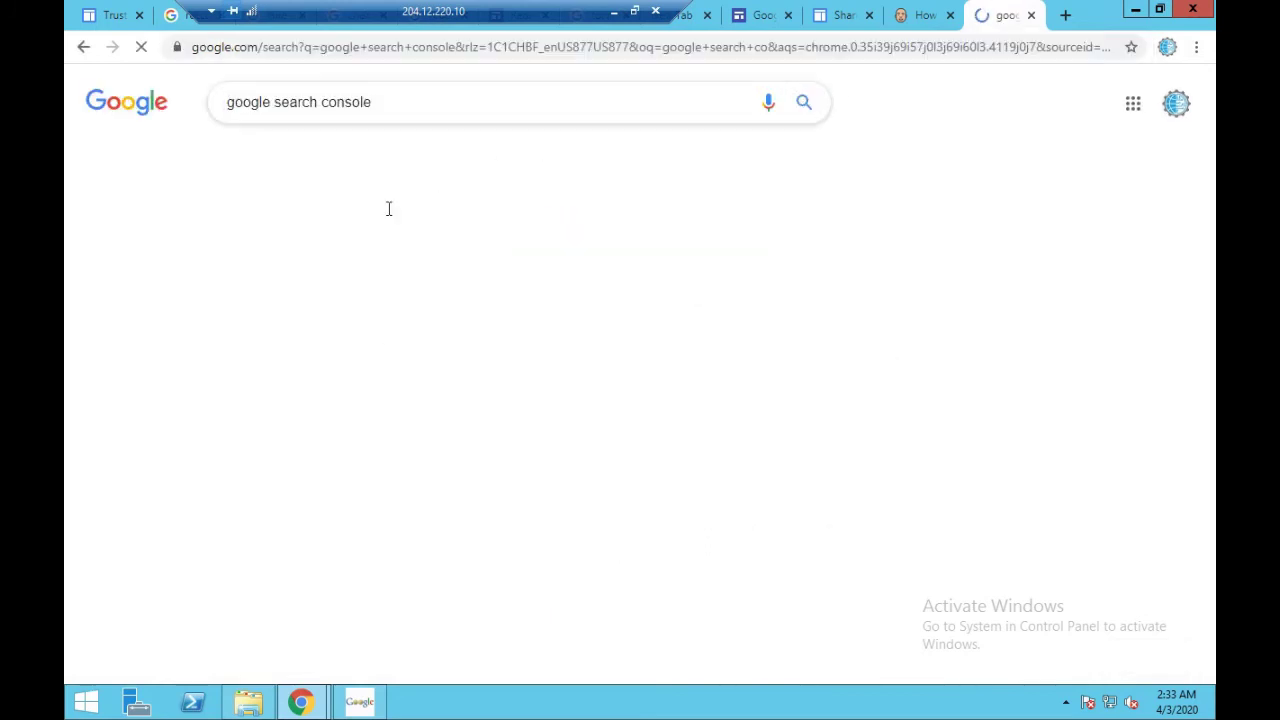
click(370, 252)
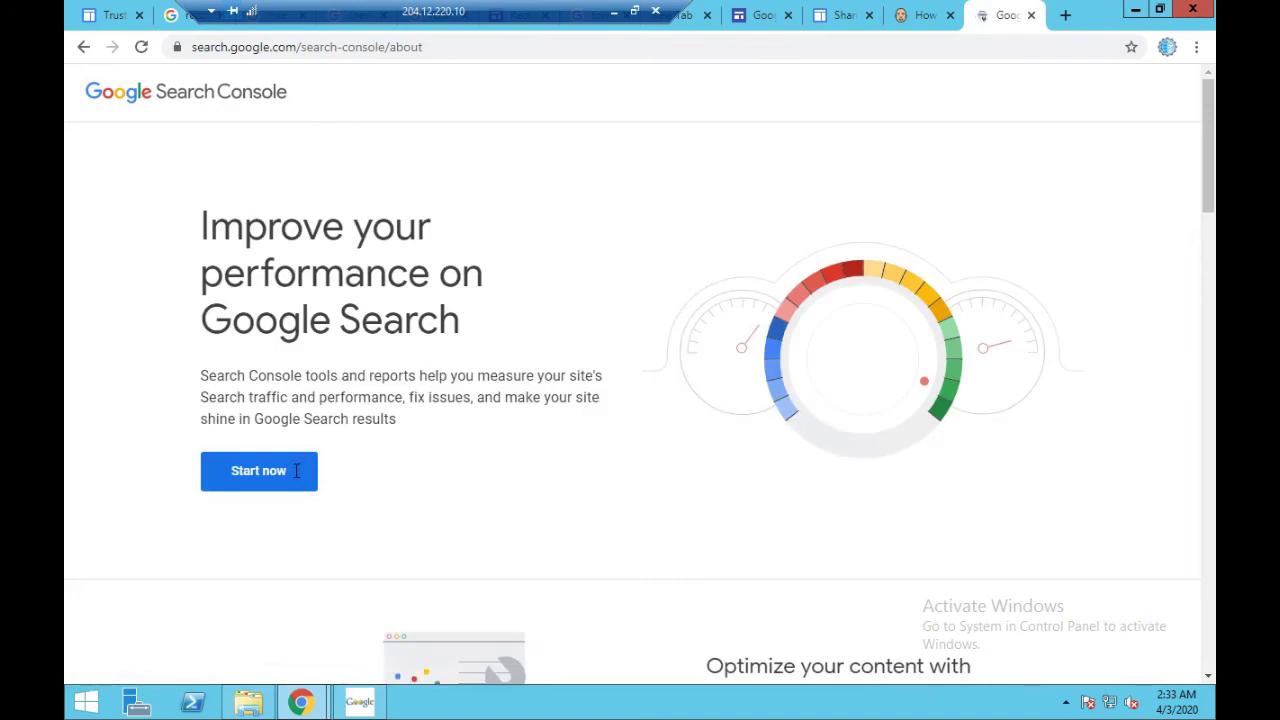
click(297, 478)
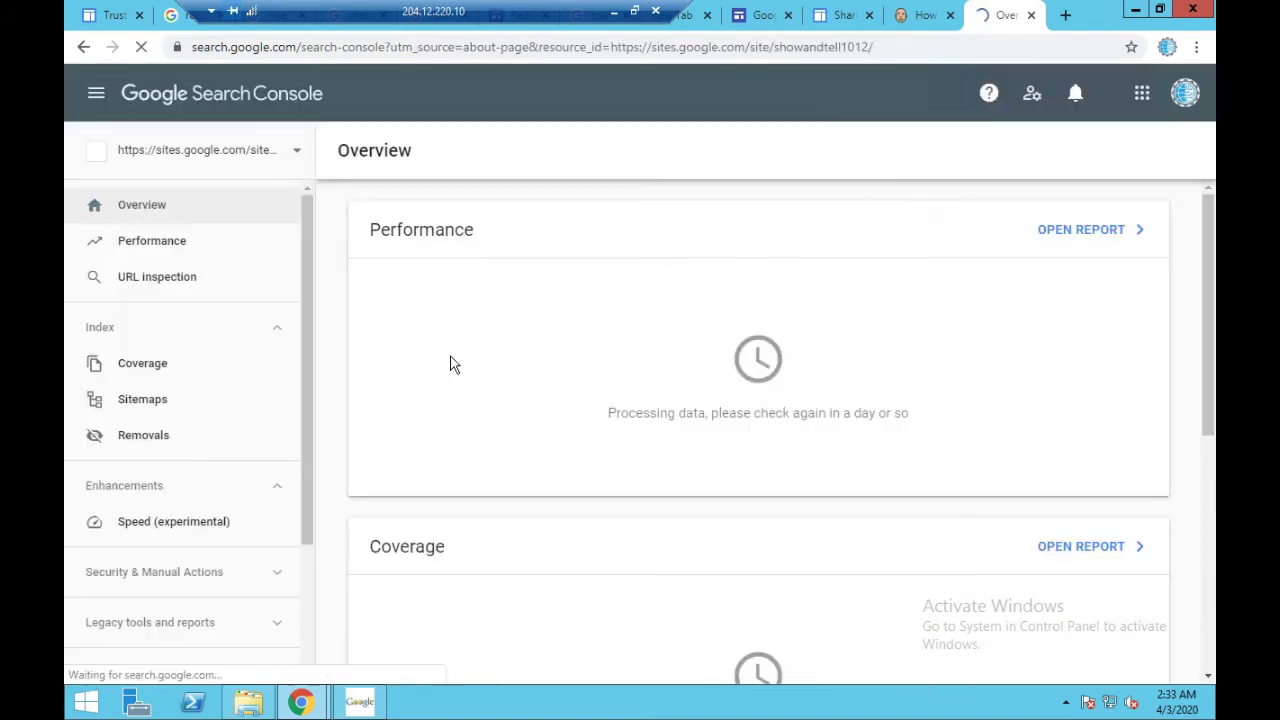